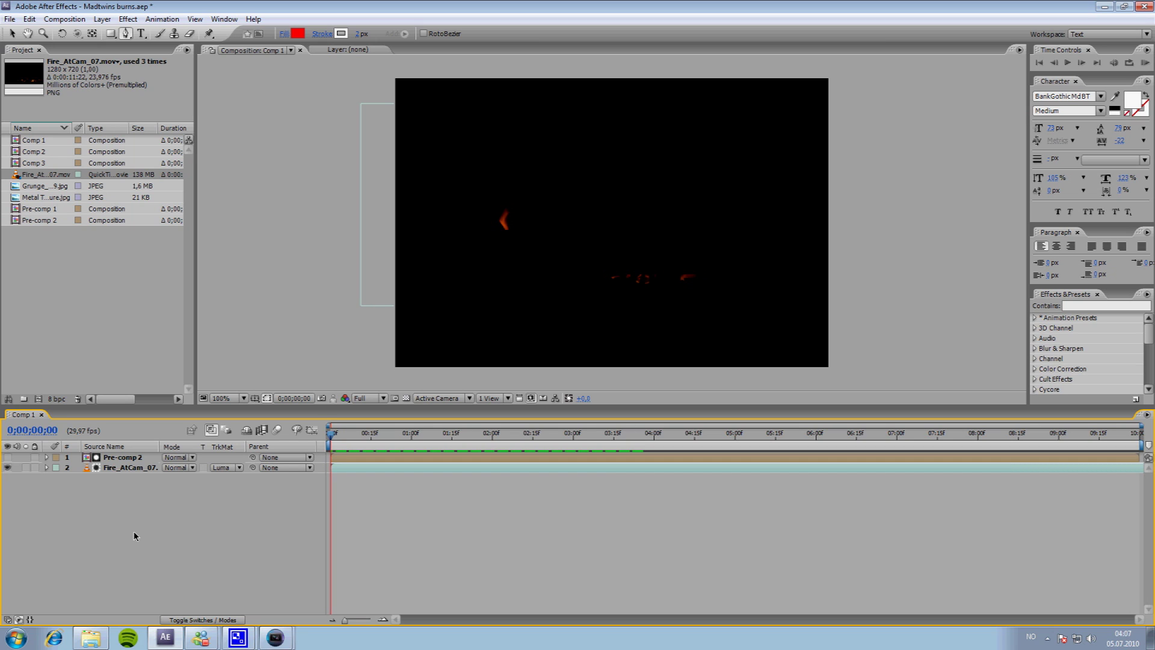
Step: Preview the finished fire title, then return to the first frame
{"action": "key", "text": "space"}
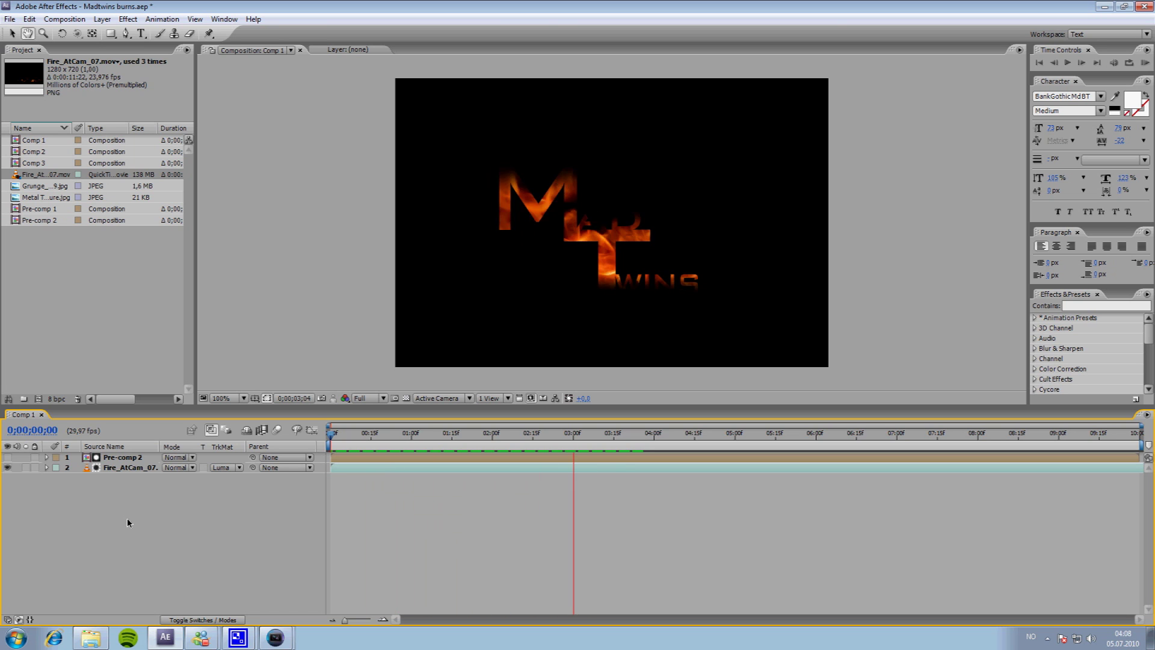
{"action": "key", "text": "space"}
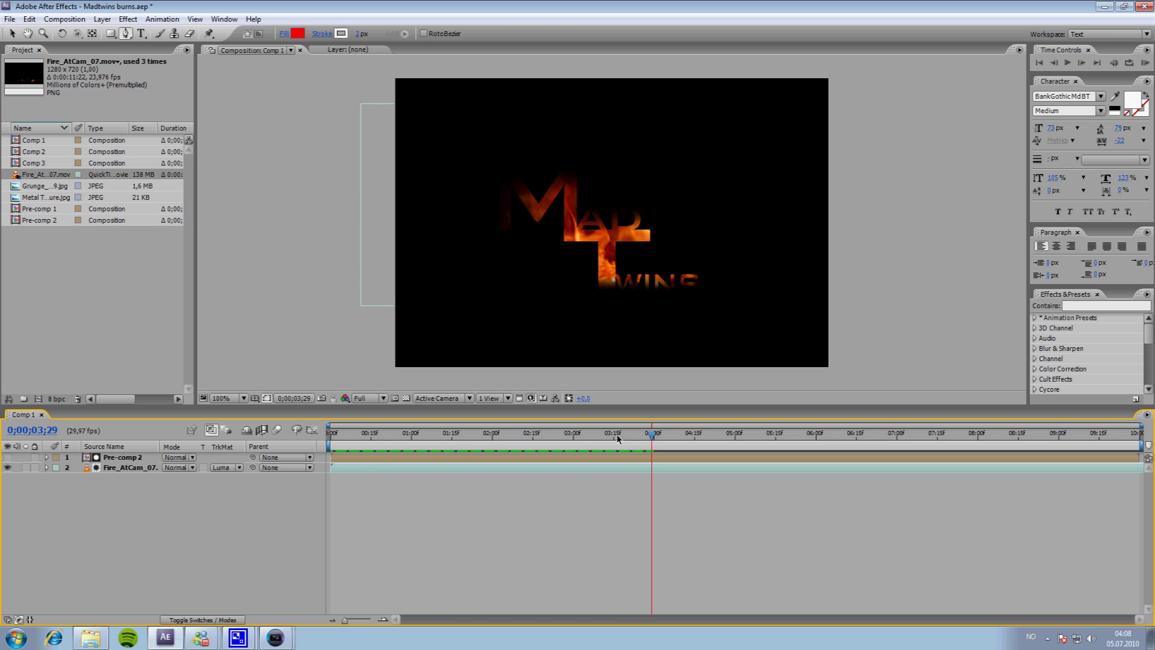
{"action": "left_click_drag", "start_coordinate": [654, 434], "coordinate": [317, 445]}
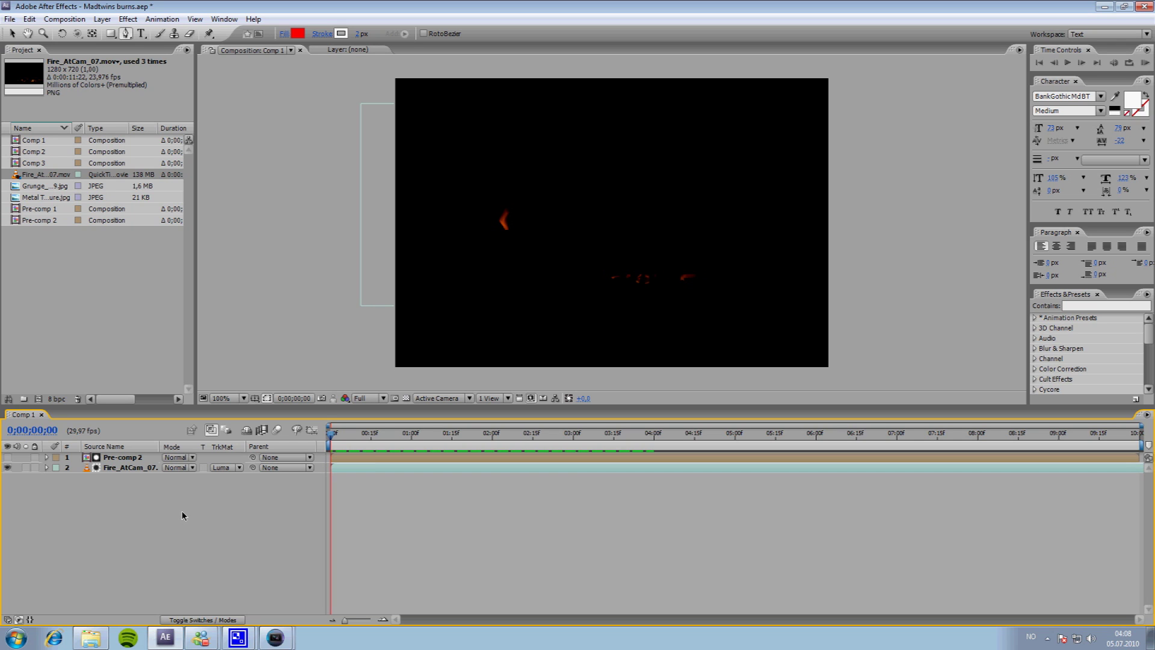
Step: Create Comp 4 with the NTSC DV Widescreen preset (720×480, 10 seconds)
{"action": "left_click", "coordinate": [64, 18]}
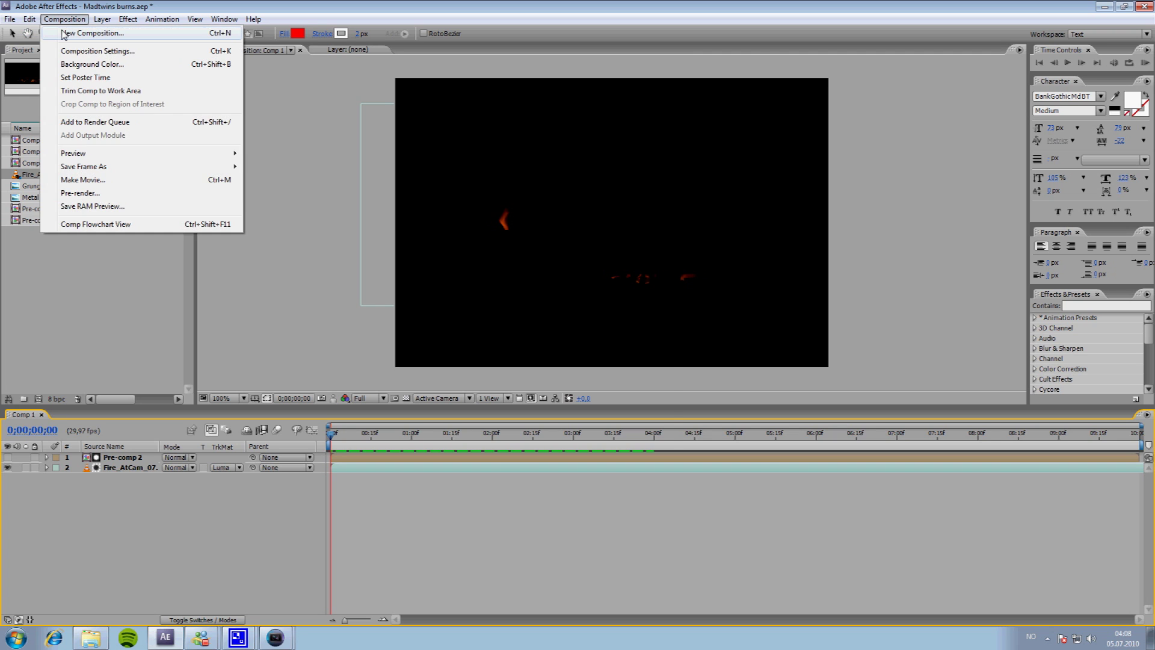
{"action": "left_click", "coordinate": [65, 34]}
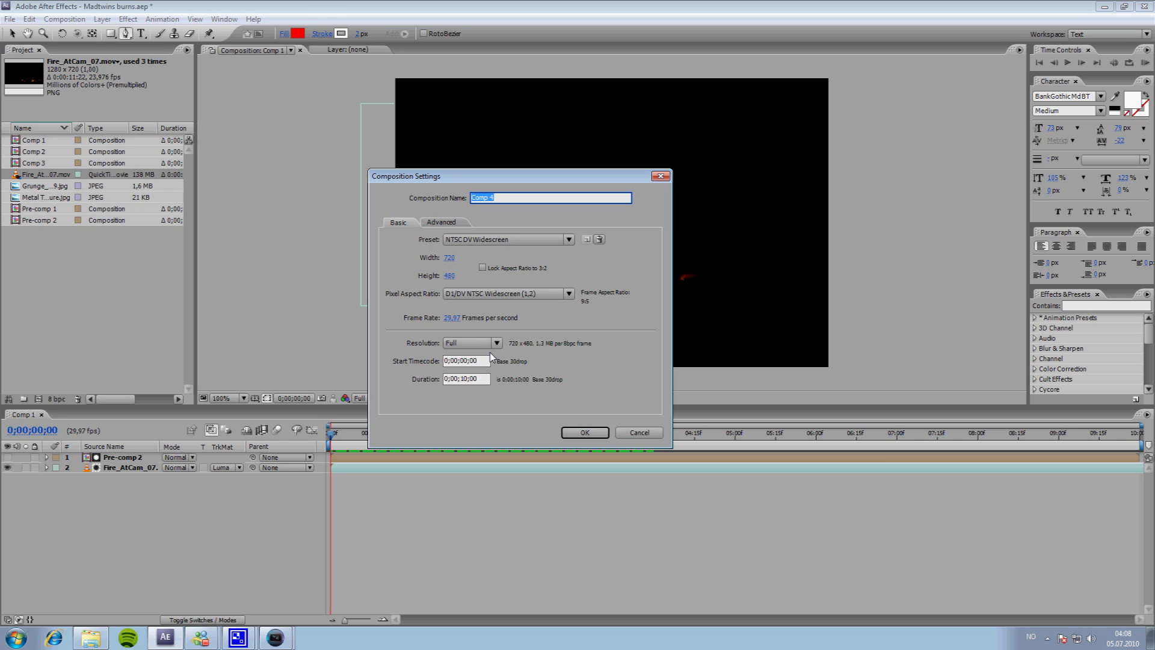
{"action": "left_click", "coordinate": [490, 356]}
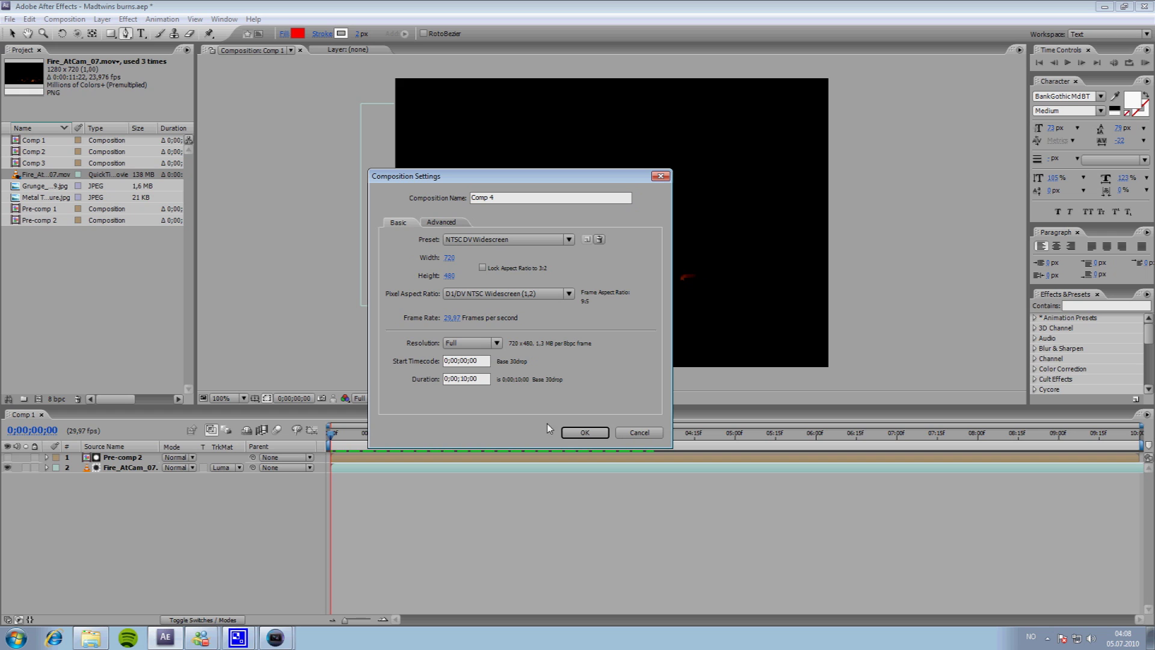
{"action": "left_click", "coordinate": [591, 434]}
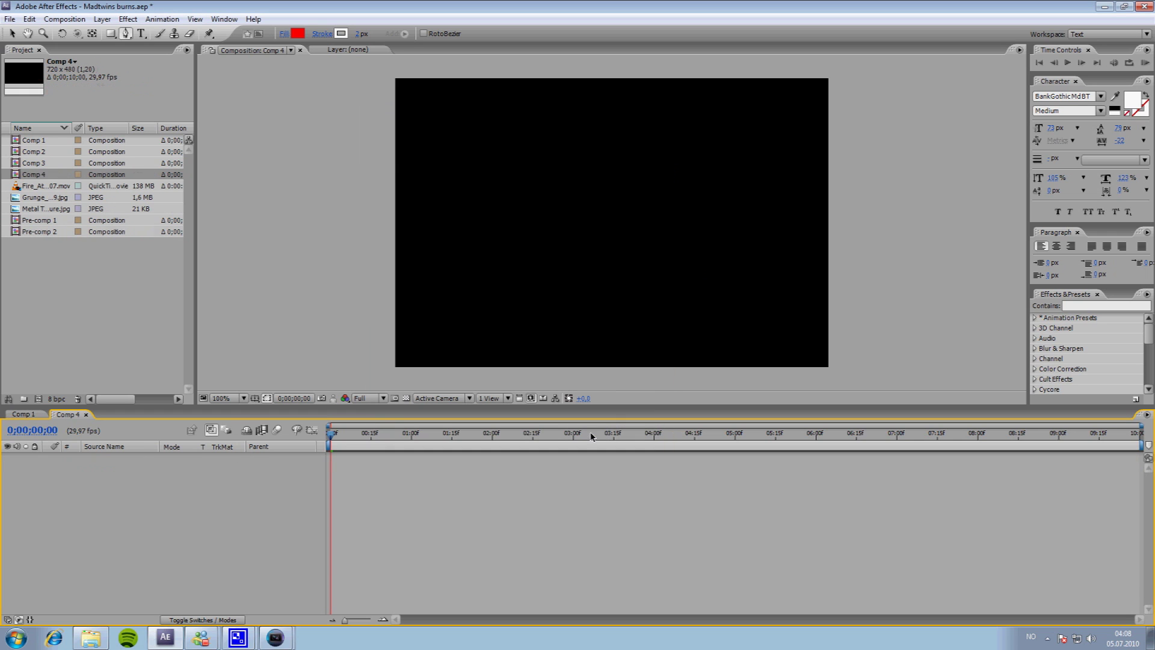
Step: Add a text layer reading 'MadTwins' in the comp frame
{"action": "left_click", "coordinate": [141, 33]}
{"action": "left_click", "coordinate": [574, 195]}
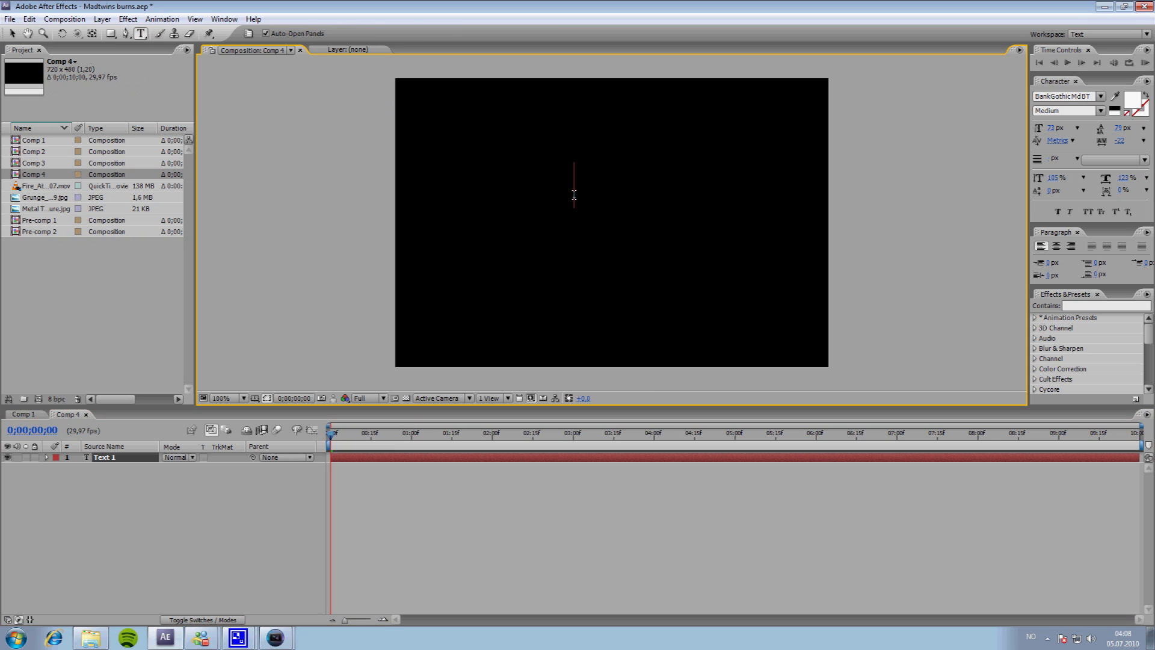
{"action": "type", "text": "Mad"}
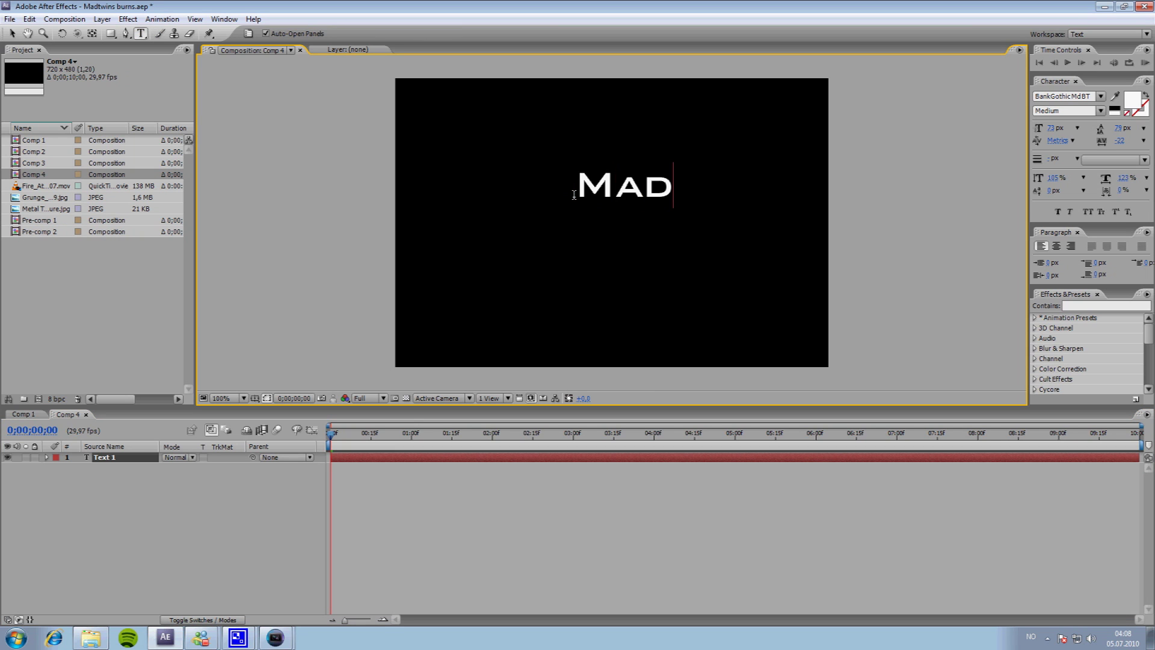
{"action": "type", "text": "twins"}
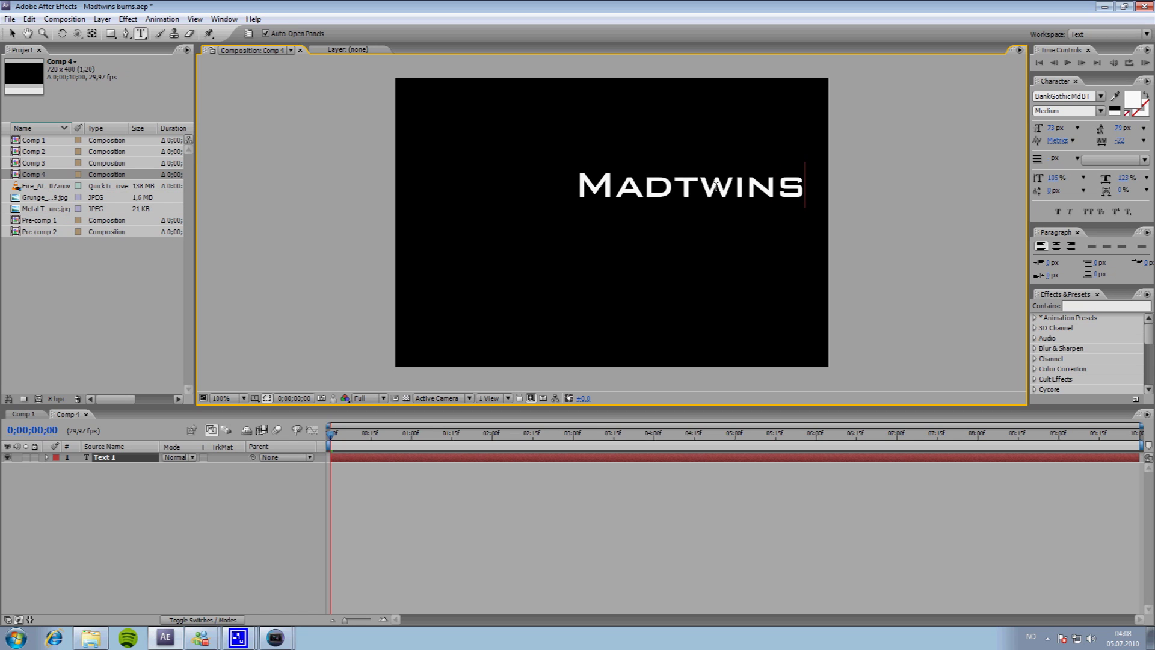
{"action": "key", "text": "BackSpace"}
{"action": "key", "text": "BackSpace"}
{"action": "key", "text": "BackSpace"}
{"action": "key", "text": "BackSpace"}
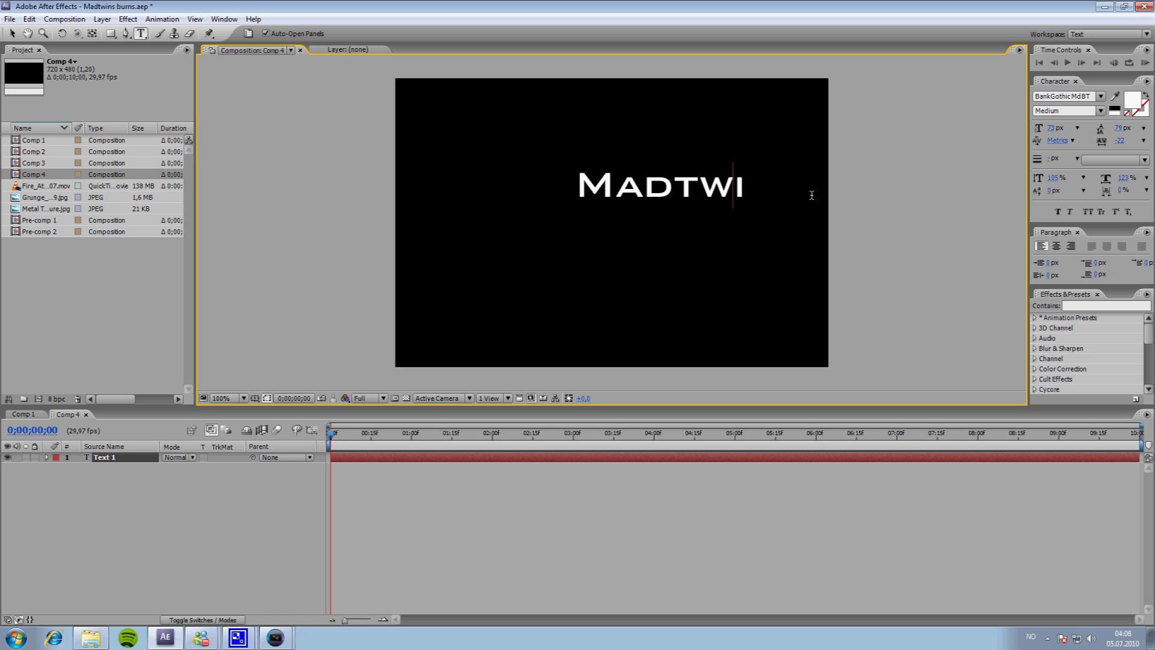
{"action": "type", "text": "w"}
{"action": "key", "text": "BackSpace"}
{"action": "type", "text": "w"}
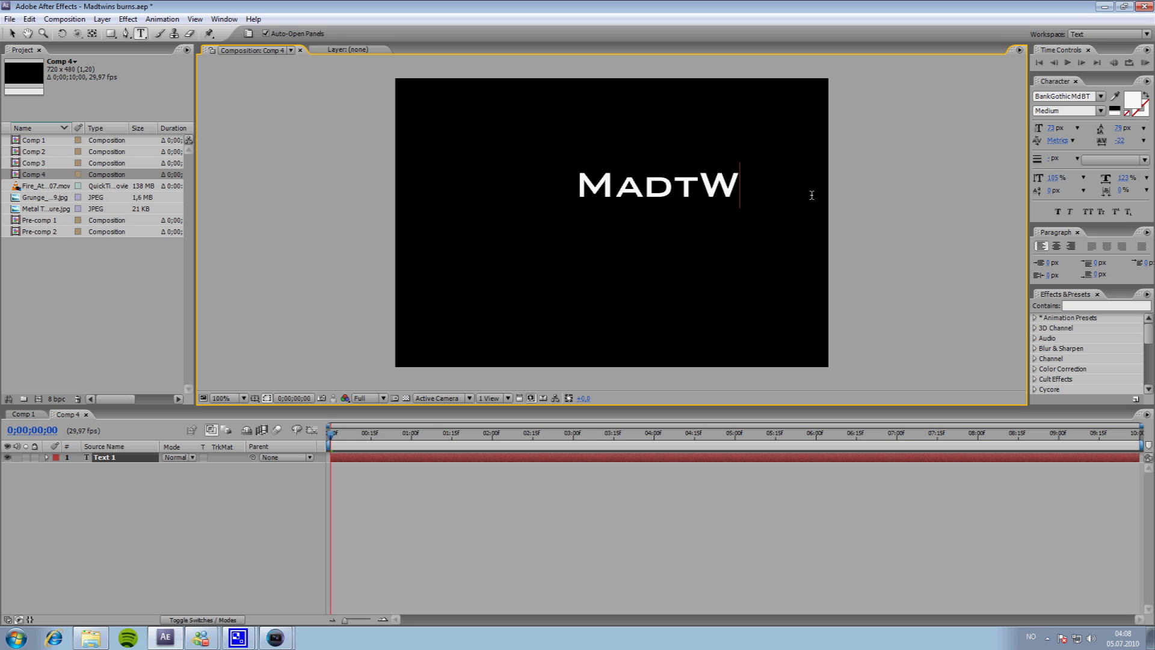
{"action": "key", "text": "BackSpace"}
{"action": "type", "text": "wo"}
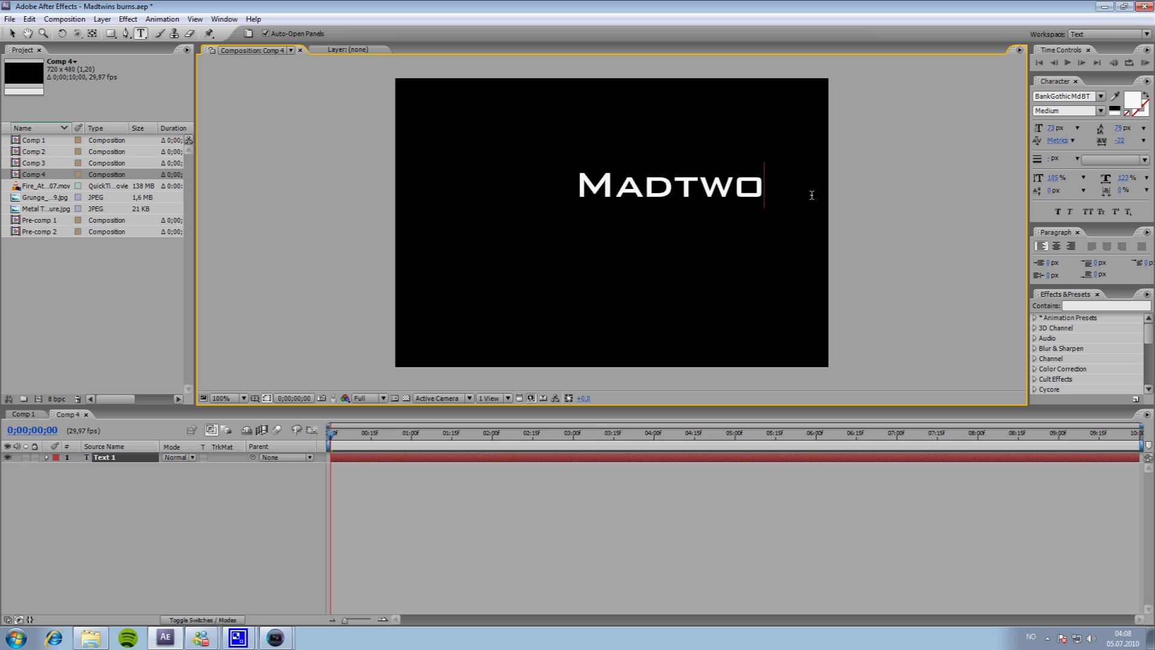
{"action": "key", "text": "BackSpace"}
{"action": "key", "text": "BackSpace"}
{"action": "key", "text": "BackSpace"}
{"action": "type", "text": "Twins"}
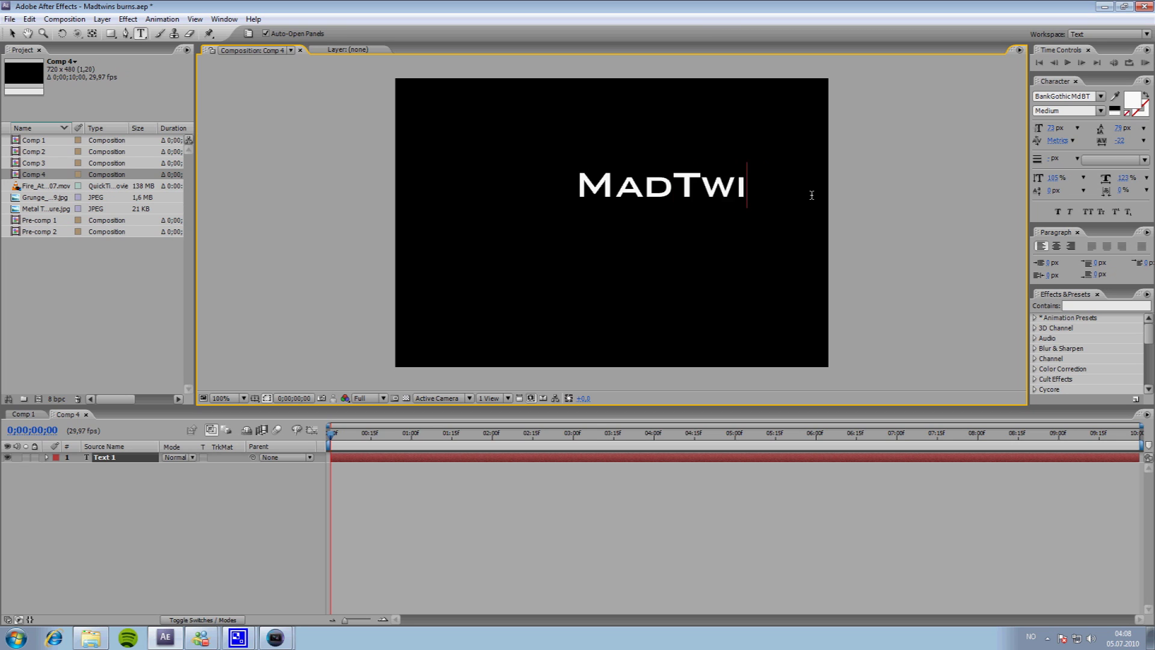
Step: Move the MadTwins text to the horizontal centre of the upper half, then deselect it
{"action": "left_click", "coordinate": [13, 33]}
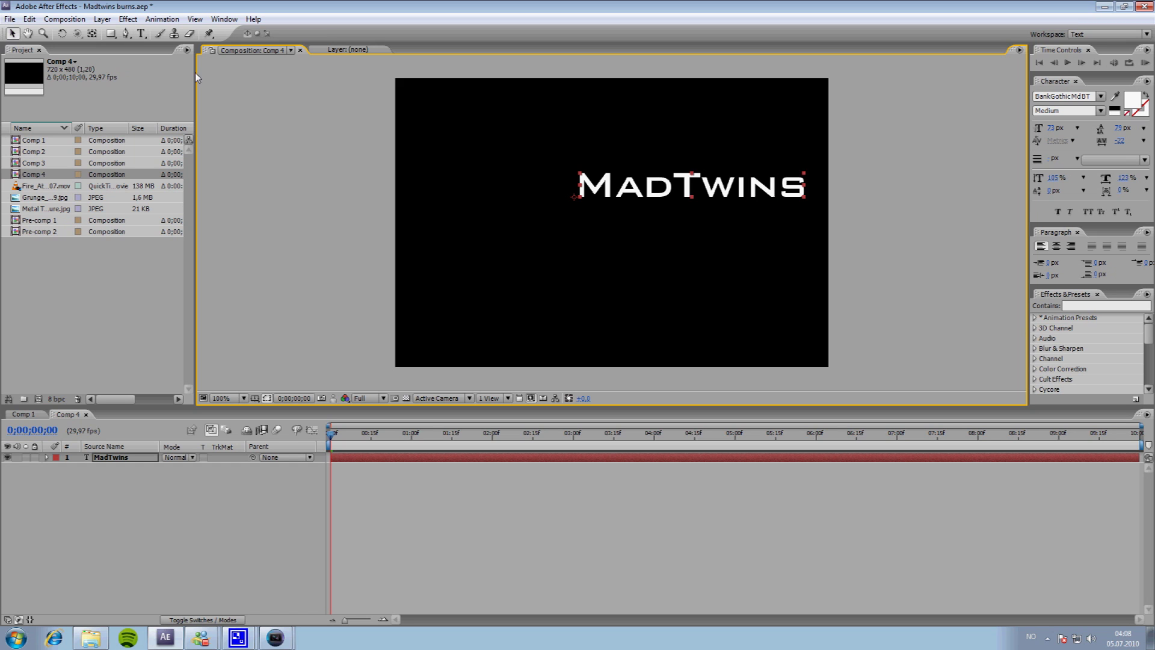
{"action": "left_click_drag", "start_coordinate": [653, 190], "coordinate": [572, 209]}
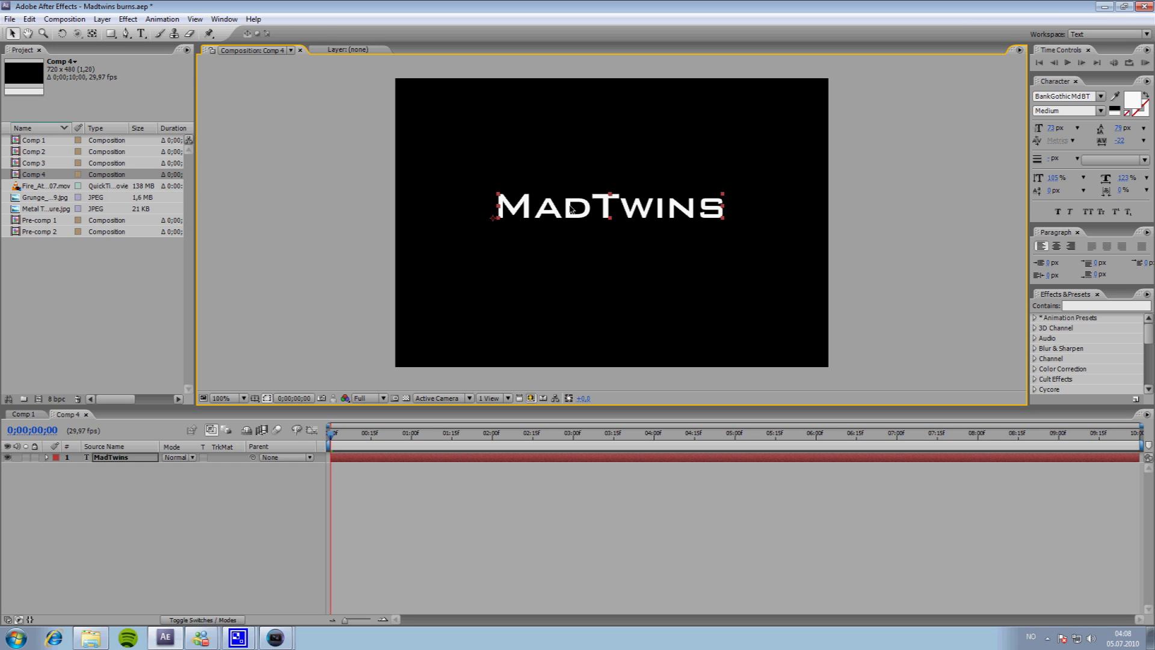
{"action": "left_click", "coordinate": [224, 511]}
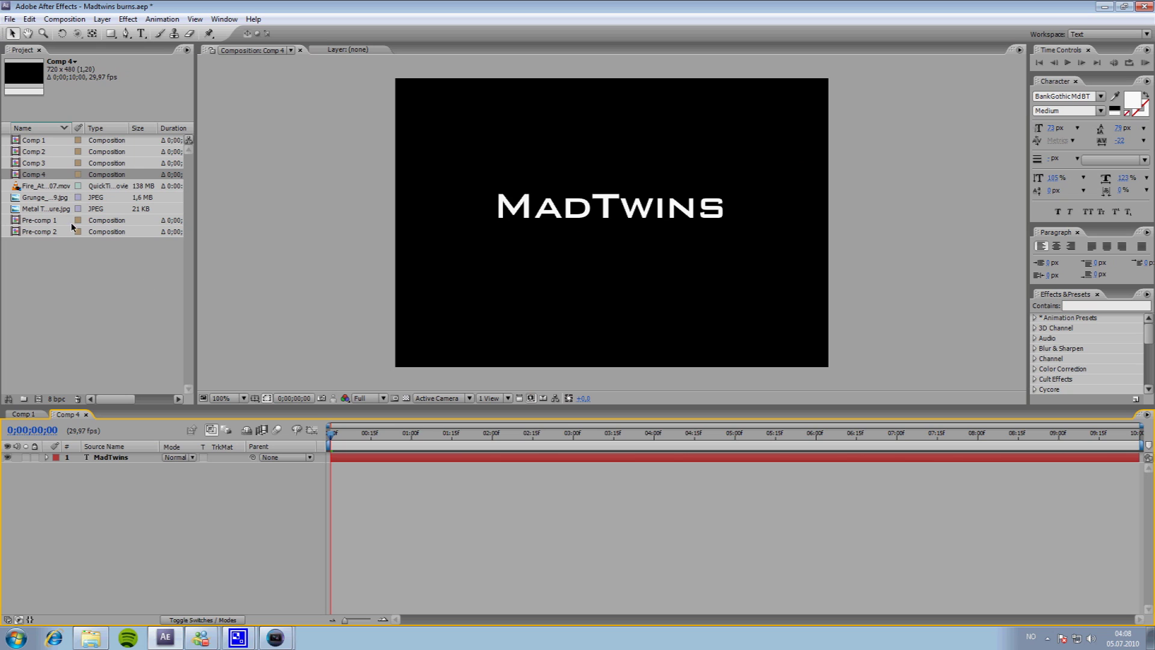
Step: Place Fire_AtCam_07.mov under MadTwins at 50% view, scaled down and moved up behind the text
{"action": "left_click", "coordinate": [61, 185]}
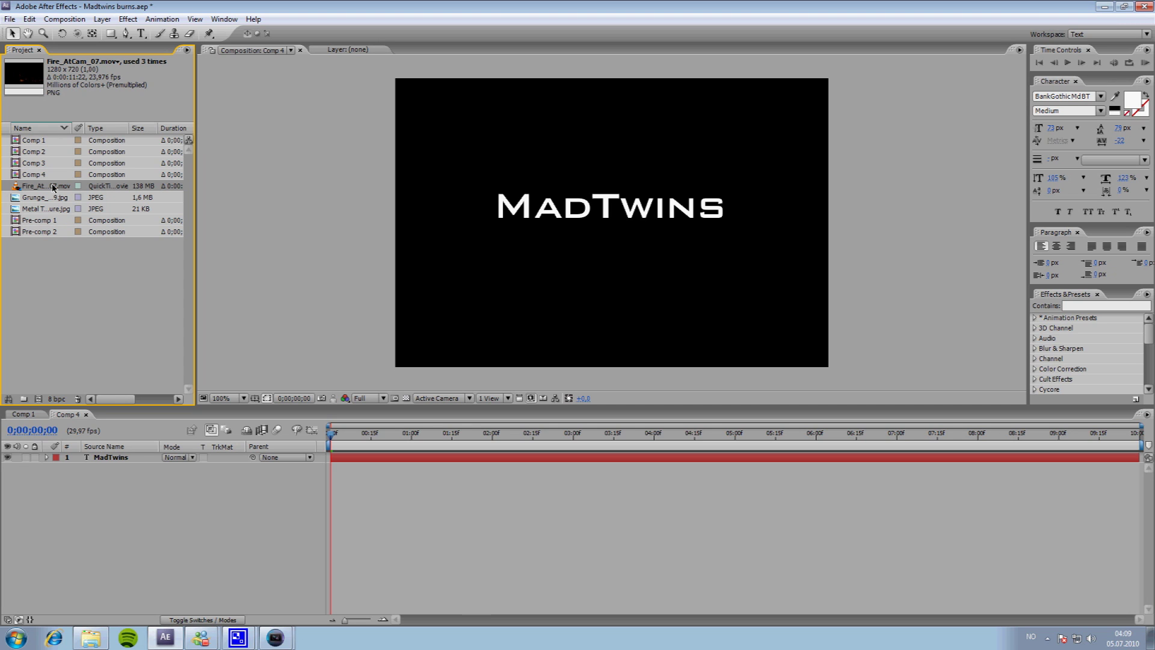
{"action": "left_click_drag", "start_coordinate": [53, 187], "coordinate": [142, 490]}
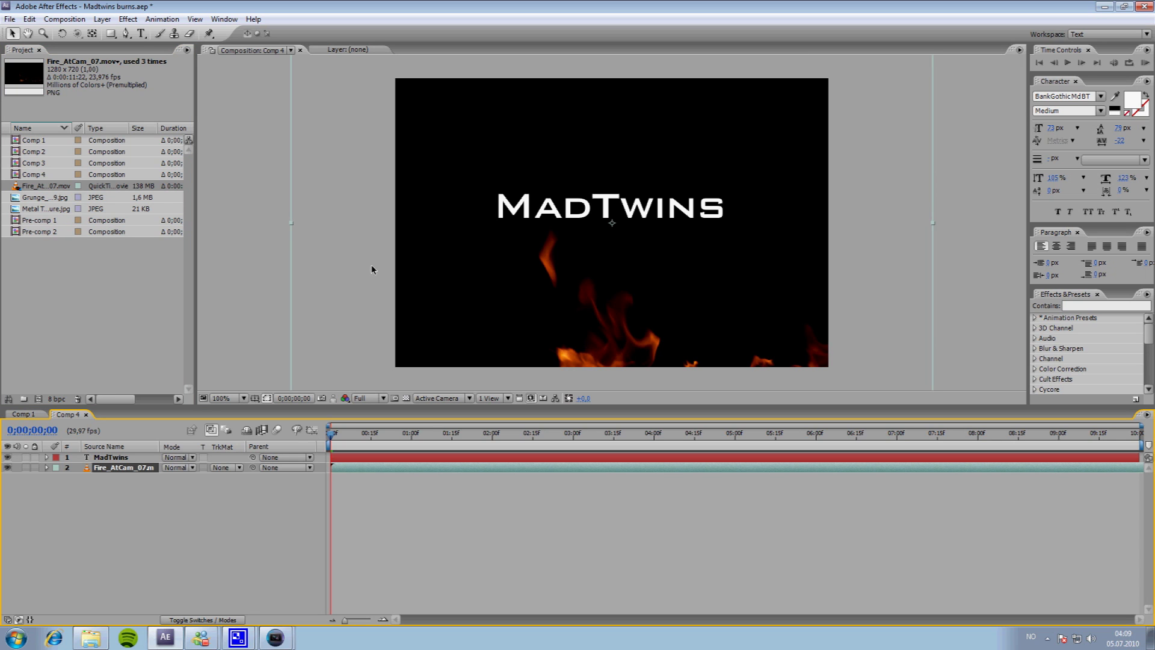
{"action": "key", "text": "comma"}
{"action": "key", "text": "comma"}
{"action": "left_click_drag", "start_coordinate": [450, 334], "coordinate": [503, 294]}
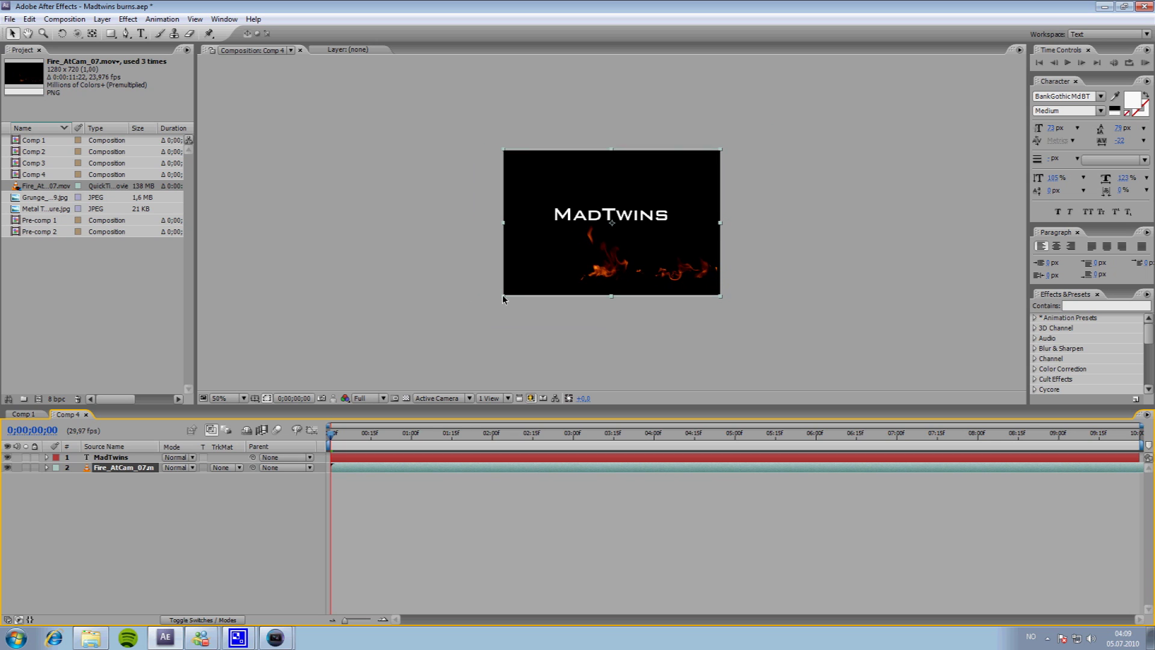
{"action": "left_click_drag", "start_coordinate": [554, 265], "coordinate": [531, 215]}
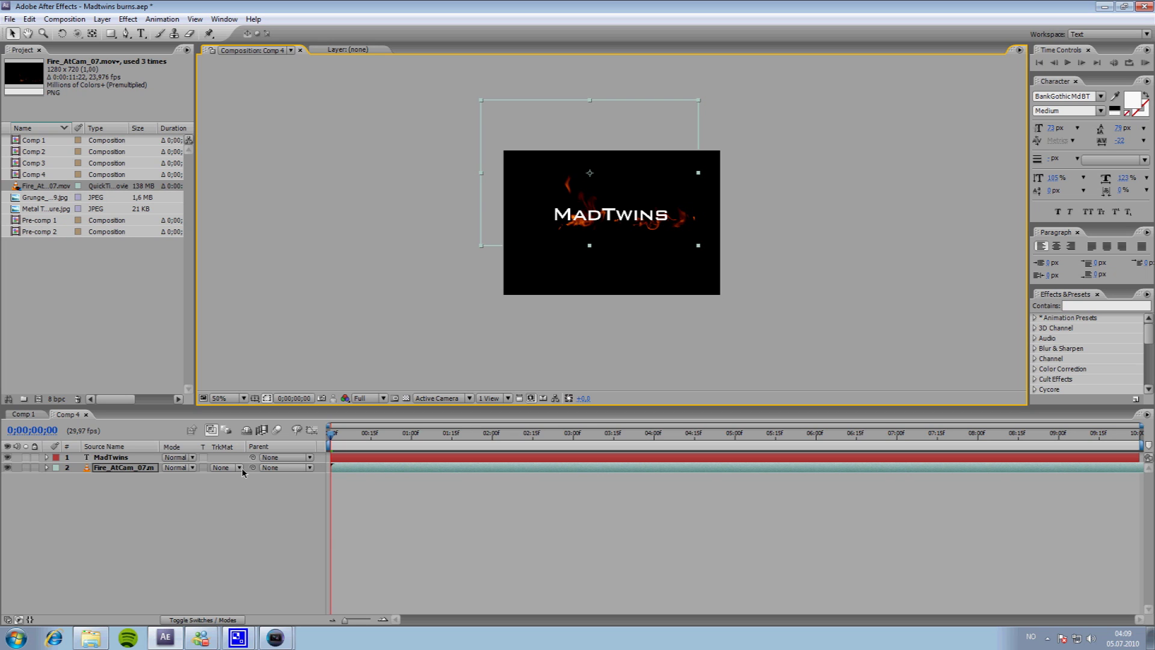
Step: Set the fire layer's track matte to Luma Matte 'MadTwins' and scrub to check it
{"action": "left_click", "coordinate": [239, 468]}
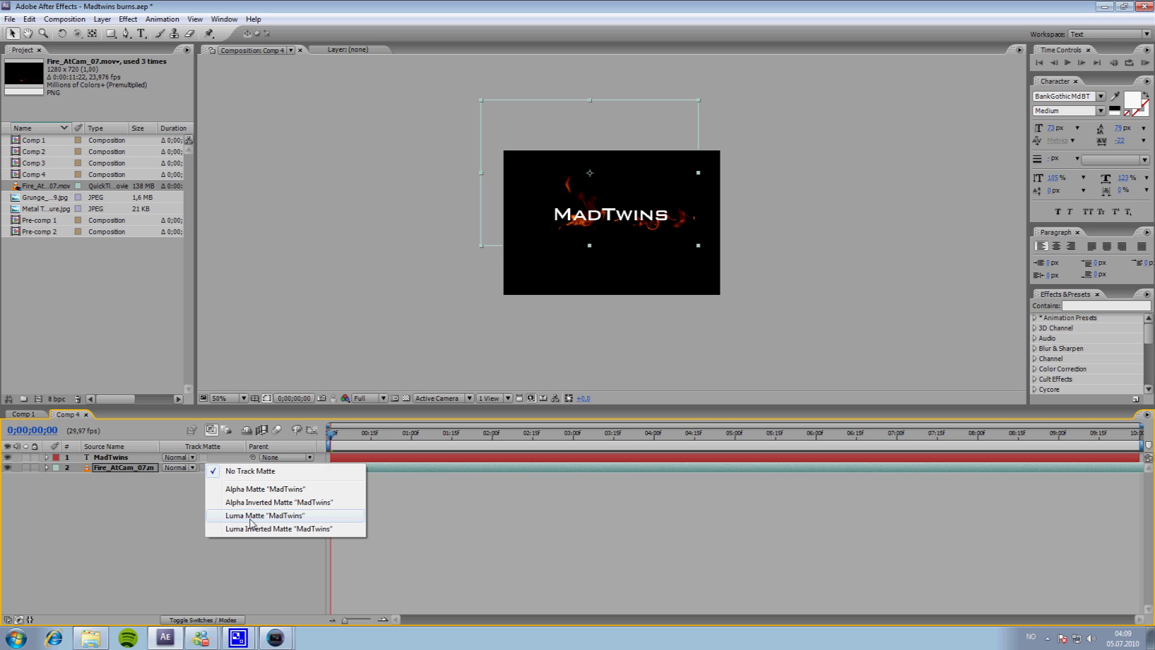
{"action": "left_click", "coordinate": [250, 517]}
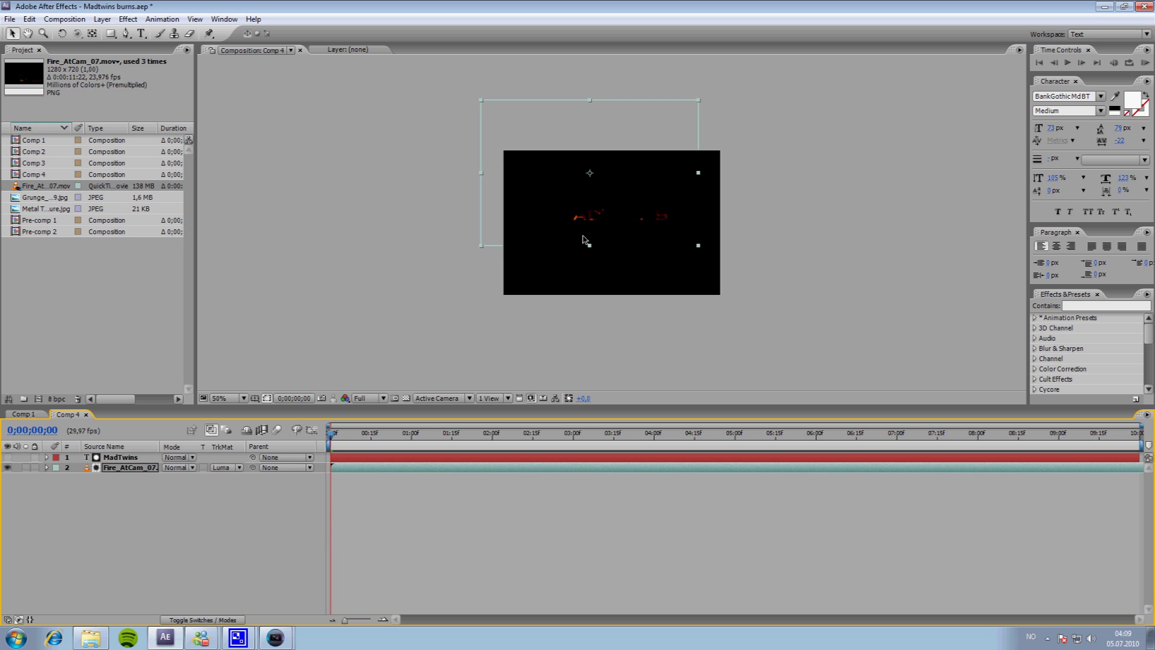
{"action": "left_click_drag", "start_coordinate": [331, 437], "coordinate": [379, 431]}
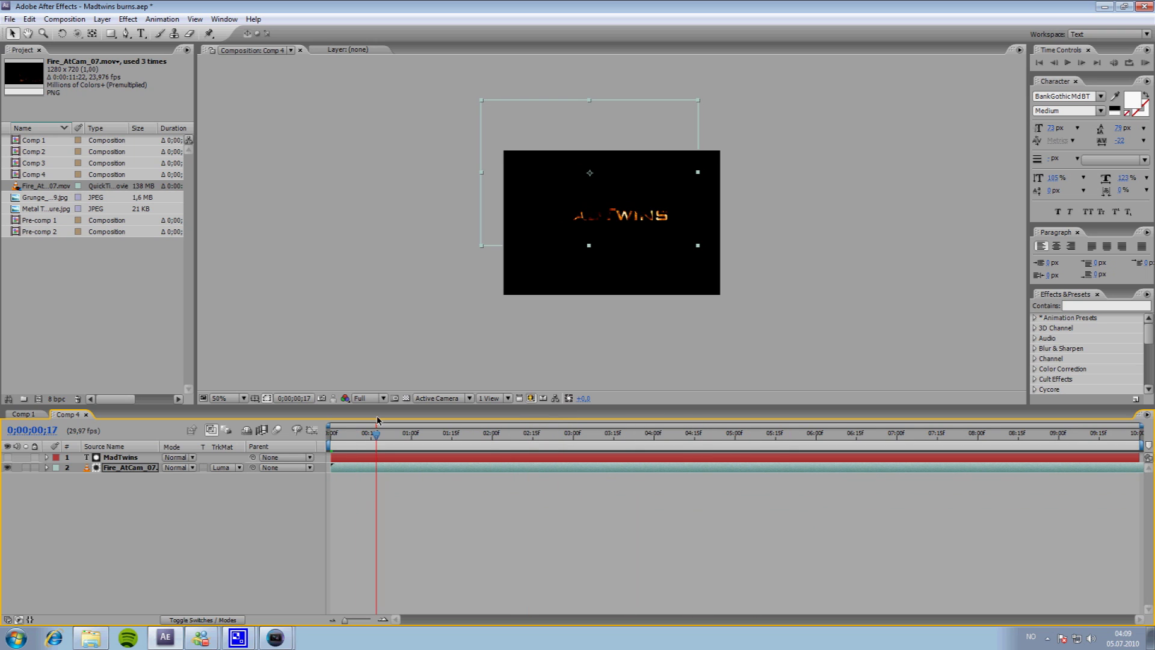
Step: Shrink the MadTwins text, scrub to preview the burning letters, and reselect the fire layer
{"action": "left_click_drag", "start_coordinate": [480, 103], "coordinate": [571, 209]}
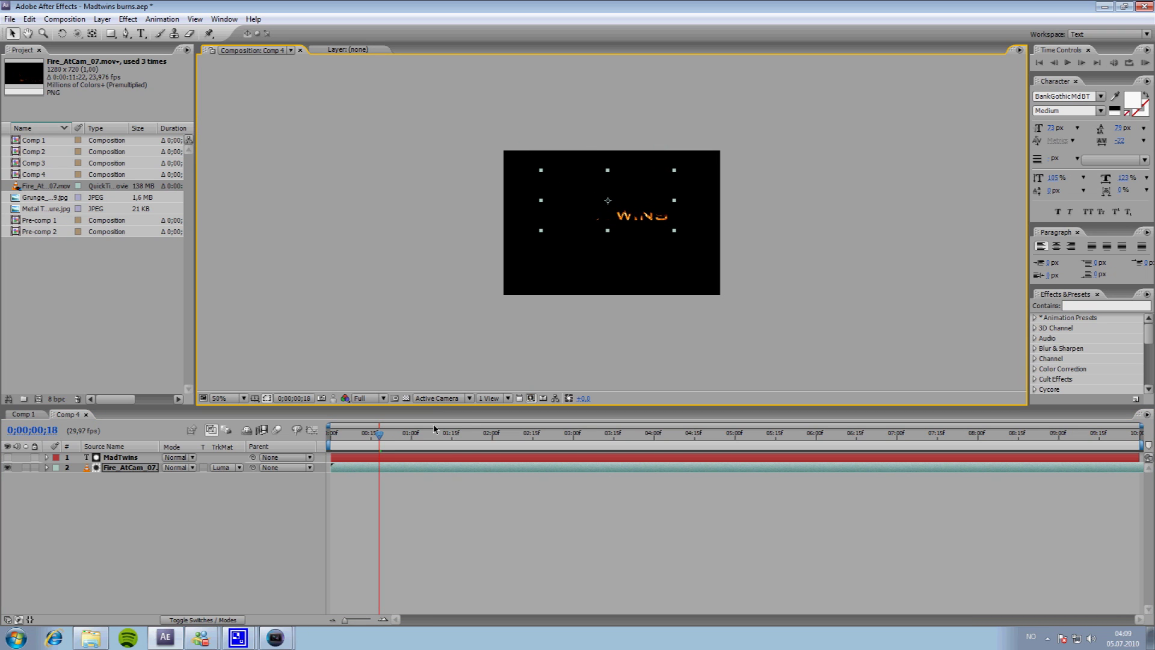
{"action": "left_click_drag", "start_coordinate": [381, 437], "coordinate": [330, 441]}
{"action": "left_click", "coordinate": [278, 458]}
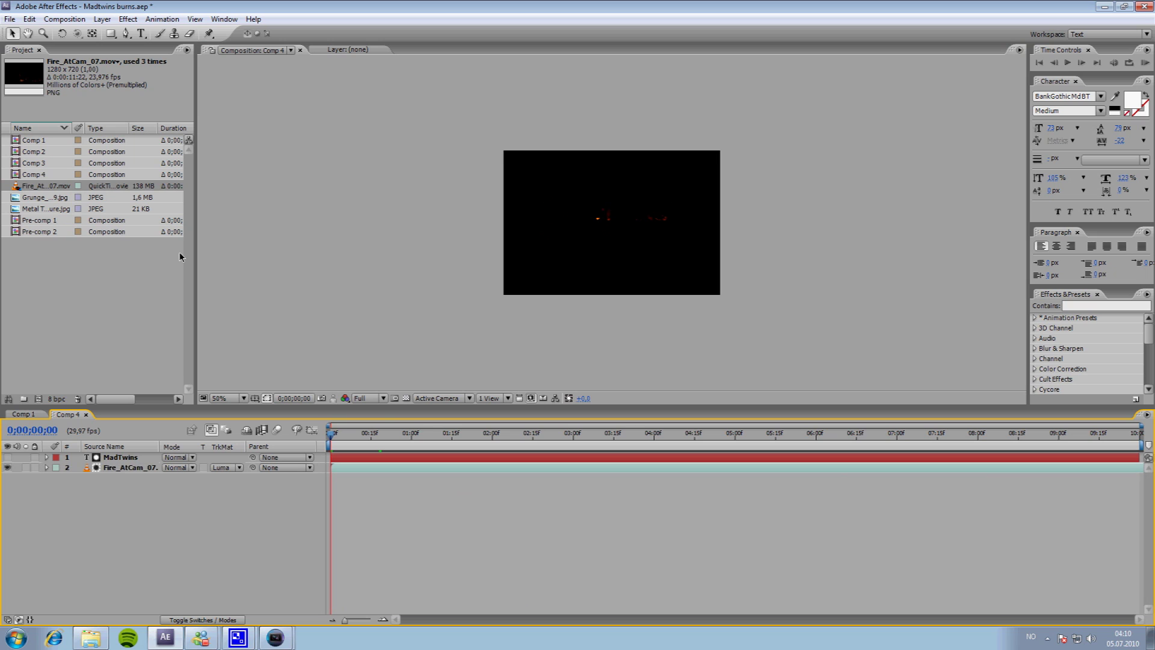
{"action": "key", "text": "ctrl+shift+a"}
{"action": "left_click", "coordinate": [130, 470]}
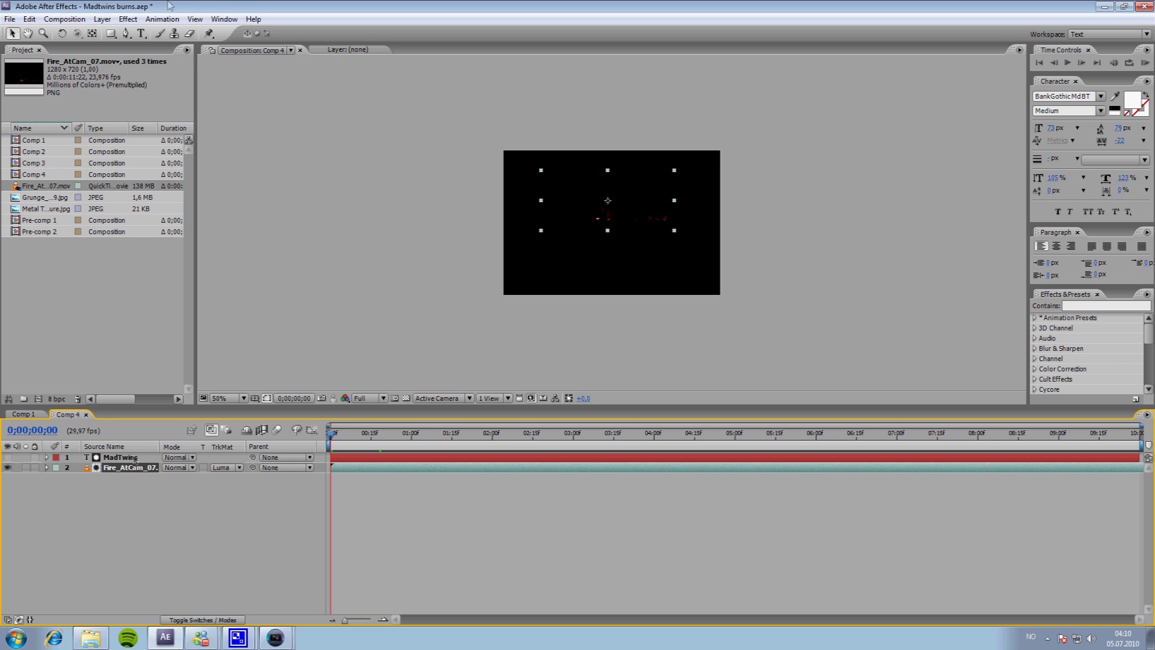
Step: Draw a closed four-point mask over the bottom edge of the MadTwins text
{"action": "left_click", "coordinate": [126, 33]}
{"action": "key", "text": "period"}
{"action": "key", "text": "period"}
{"action": "key", "text": "comma"}
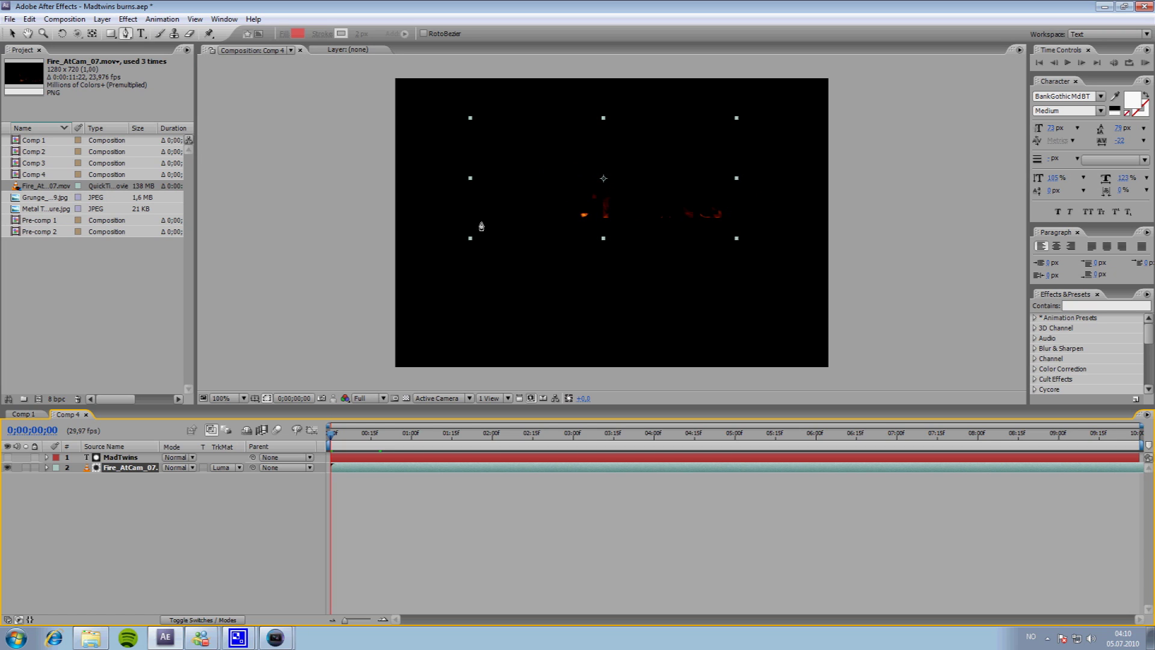
{"action": "left_click", "coordinate": [482, 212]}
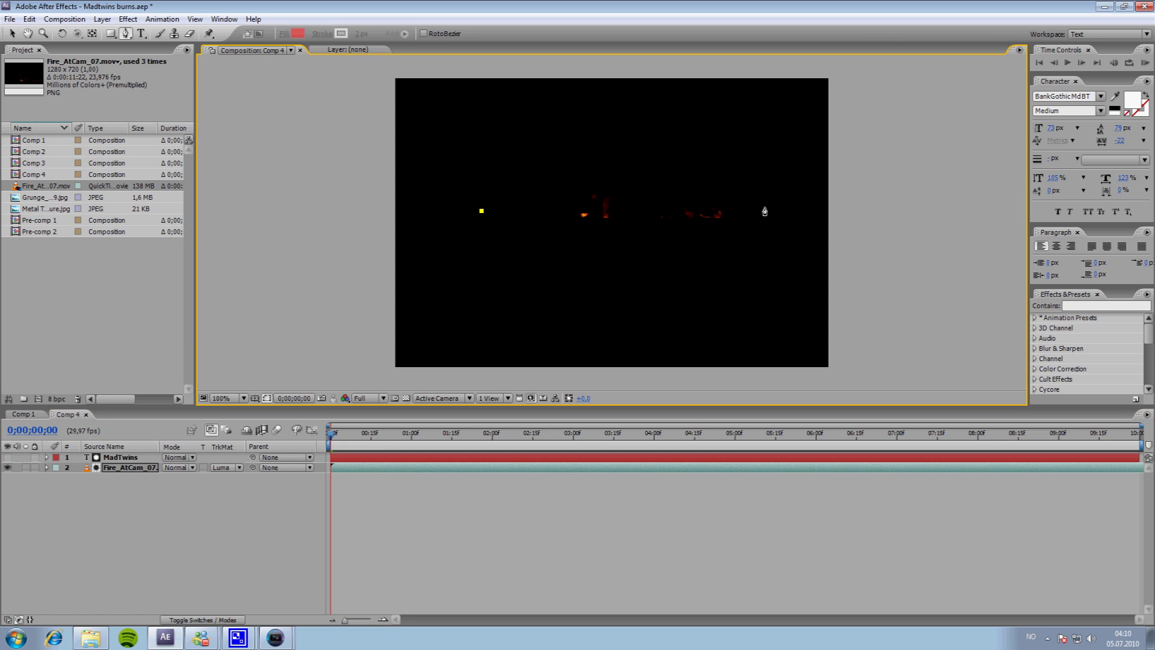
{"action": "left_click", "coordinate": [737, 206]}
{"action": "left_click", "coordinate": [739, 232]}
{"action": "left_click", "coordinate": [478, 244]}
{"action": "left_click", "coordinate": [481, 211]}
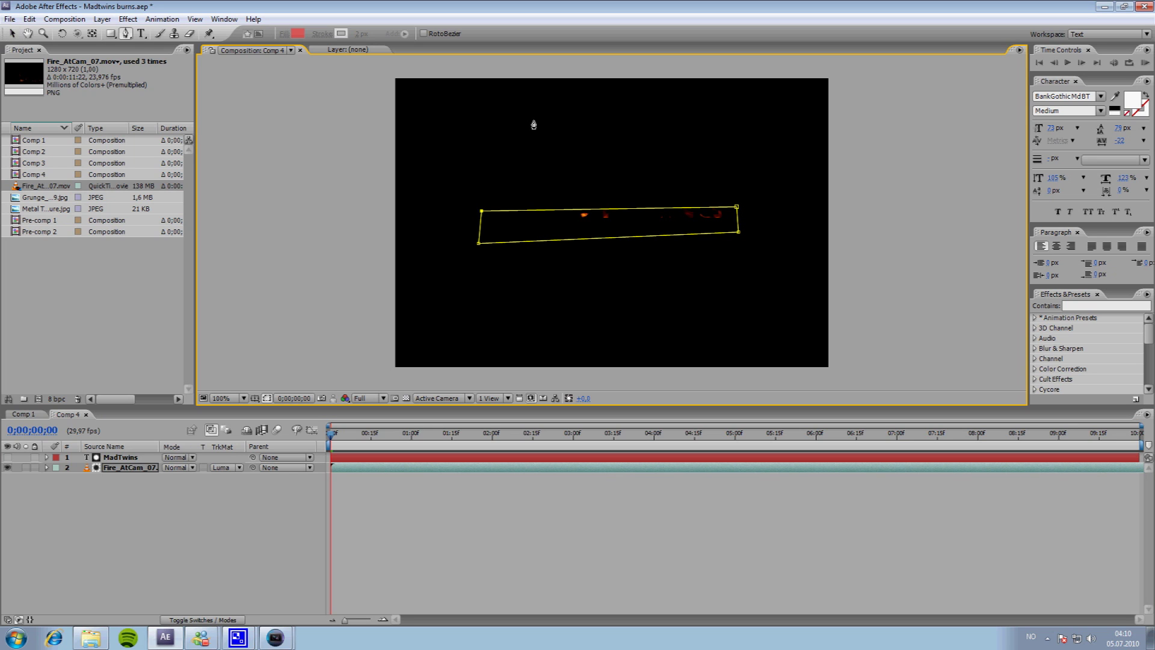
Step: Set Mask 1 to Subtract with a 63-pixel feather, and move to a burning frame
{"action": "left_click", "coordinate": [47, 468]}
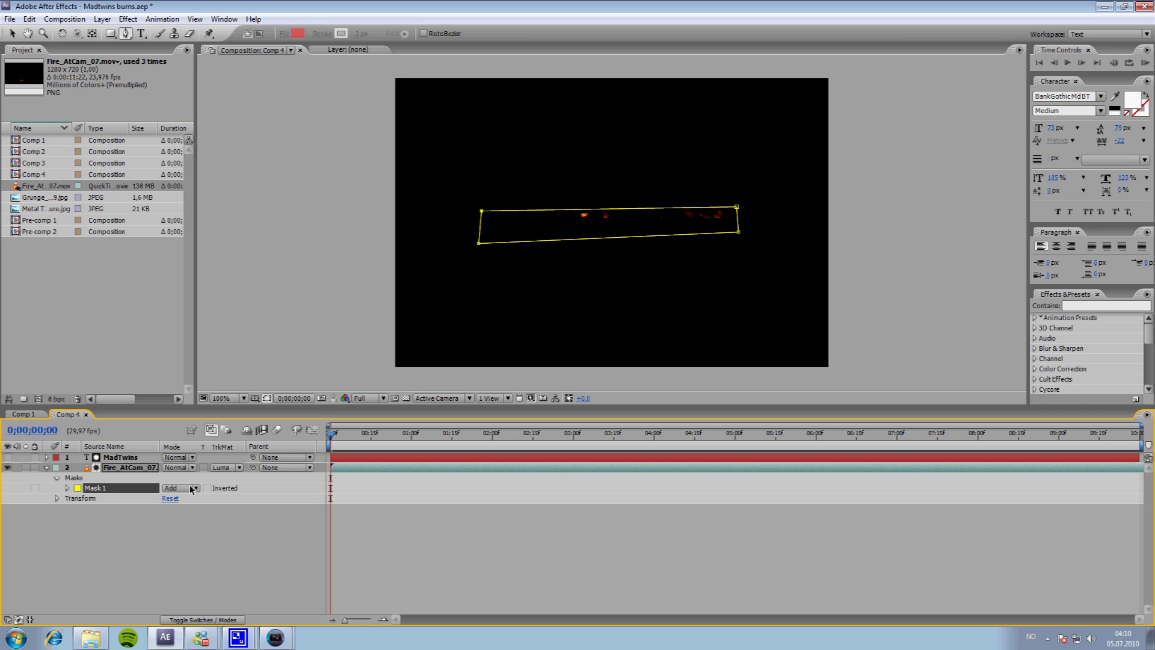
{"action": "left_click", "coordinate": [190, 489]}
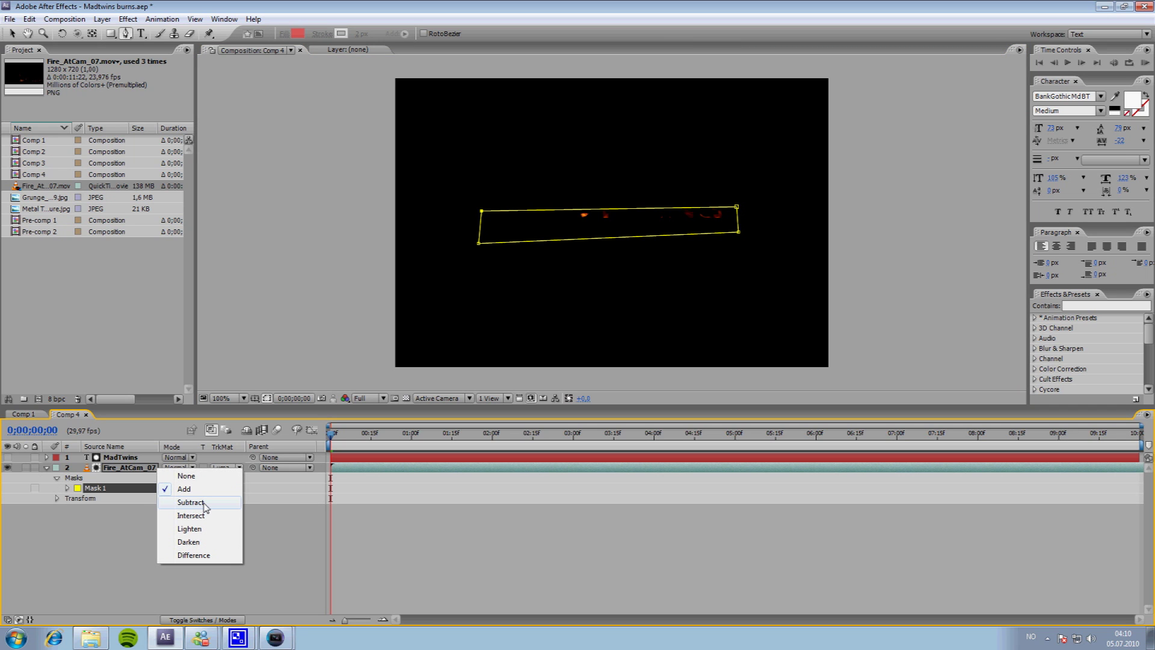
{"action": "left_click", "coordinate": [191, 502]}
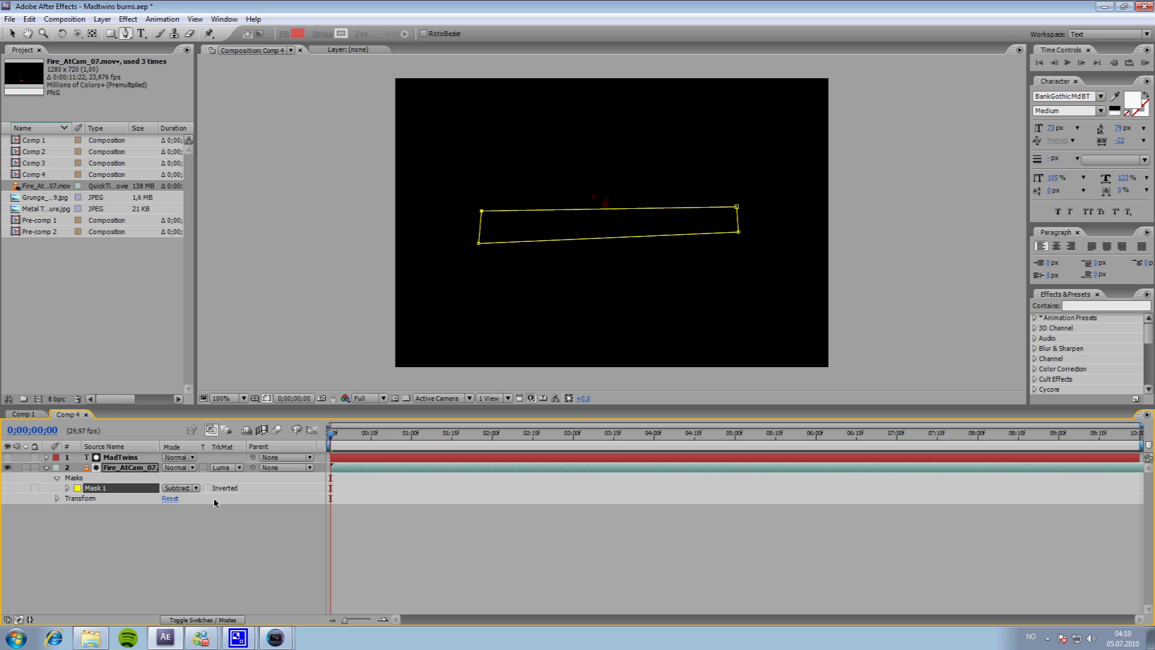
{"action": "left_click", "coordinate": [67, 488]}
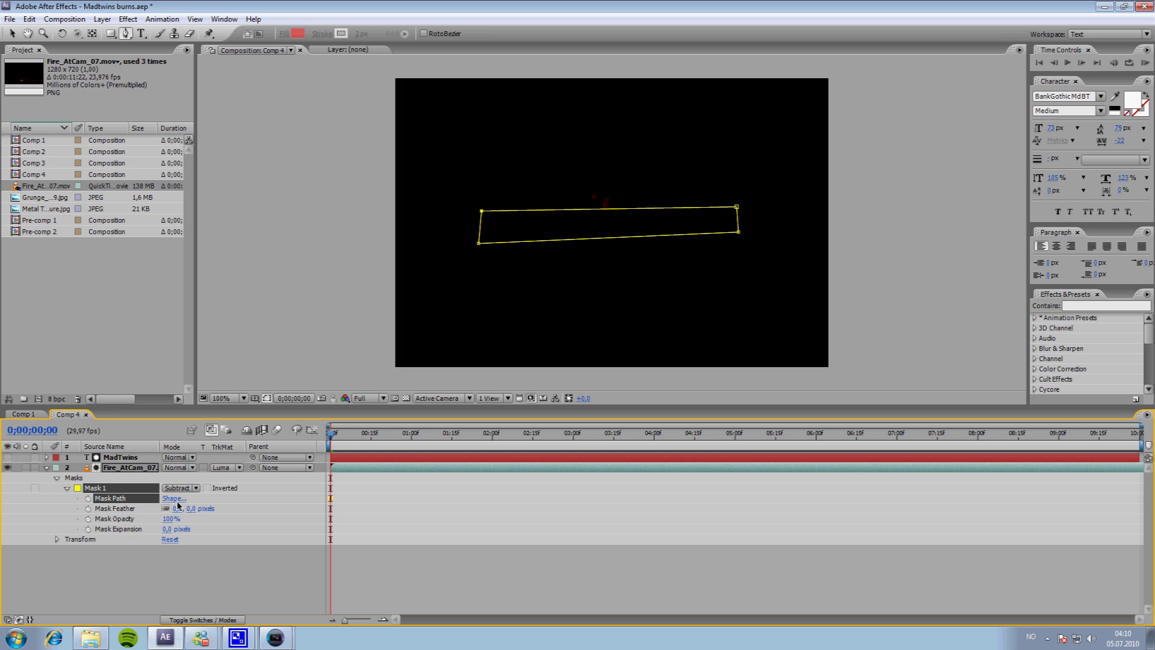
{"action": "left_click_drag", "start_coordinate": [194, 510], "coordinate": [230, 509]}
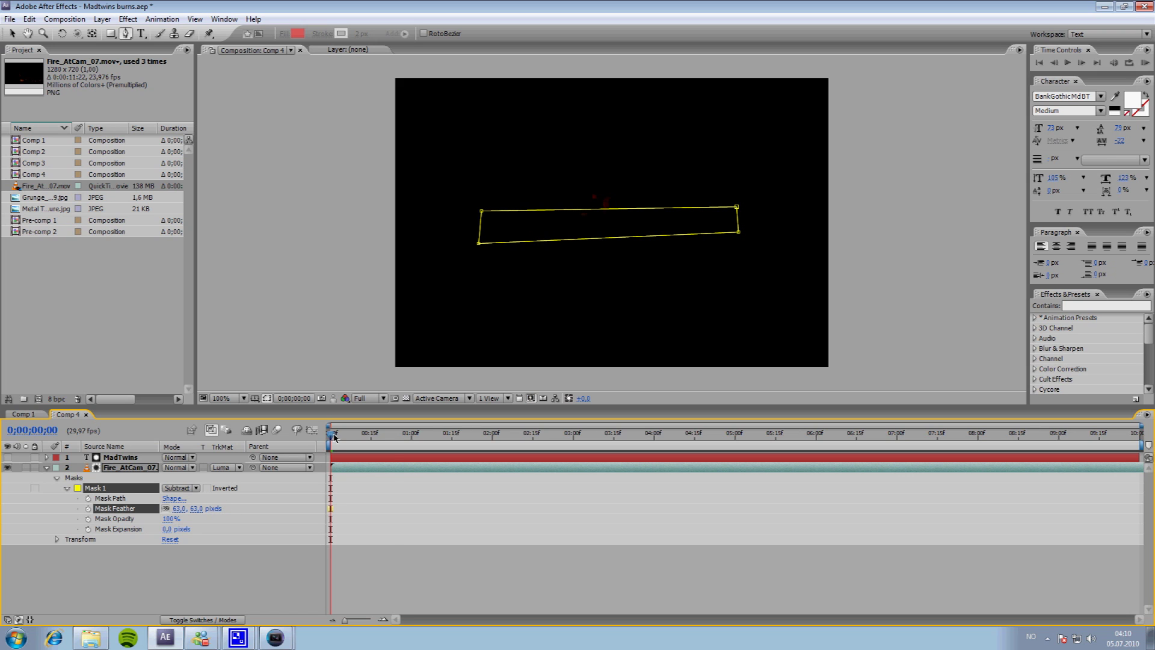
{"action": "left_click_drag", "start_coordinate": [331, 433], "coordinate": [594, 410]}
Step: Delete the stray Shape Layer 1 accidentally created with the Pen tool
{"action": "left_click", "coordinate": [167, 590]}
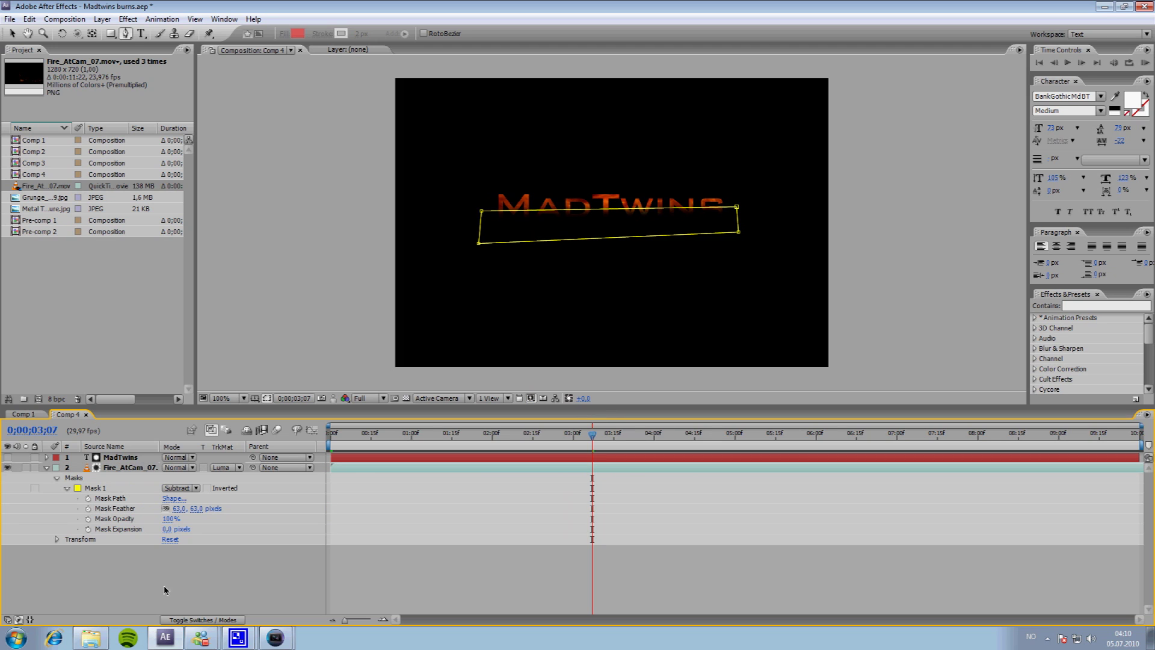
{"action": "key", "text": "g"}
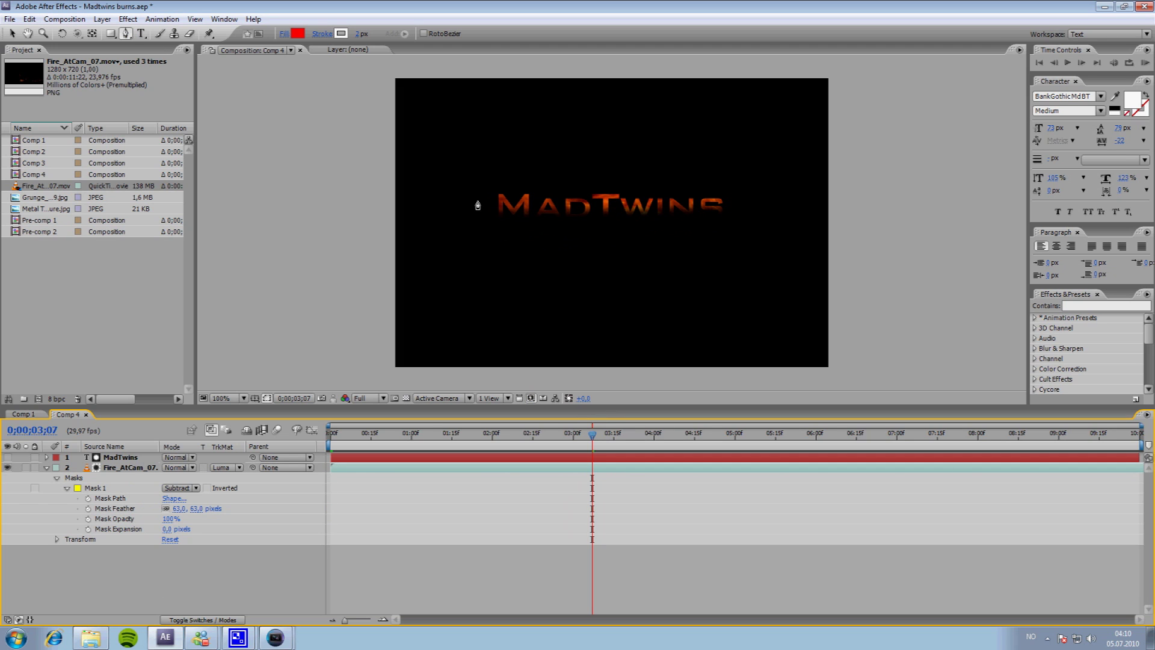
{"action": "left_click", "coordinate": [477, 200]}
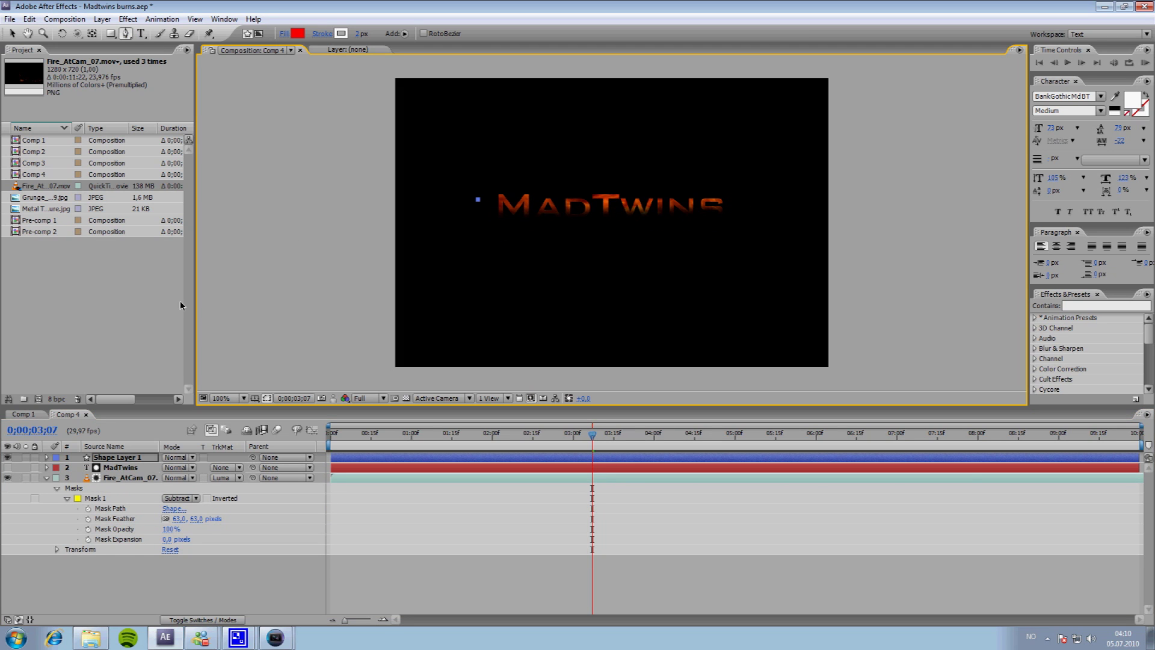
{"action": "left_click", "coordinate": [140, 456]}
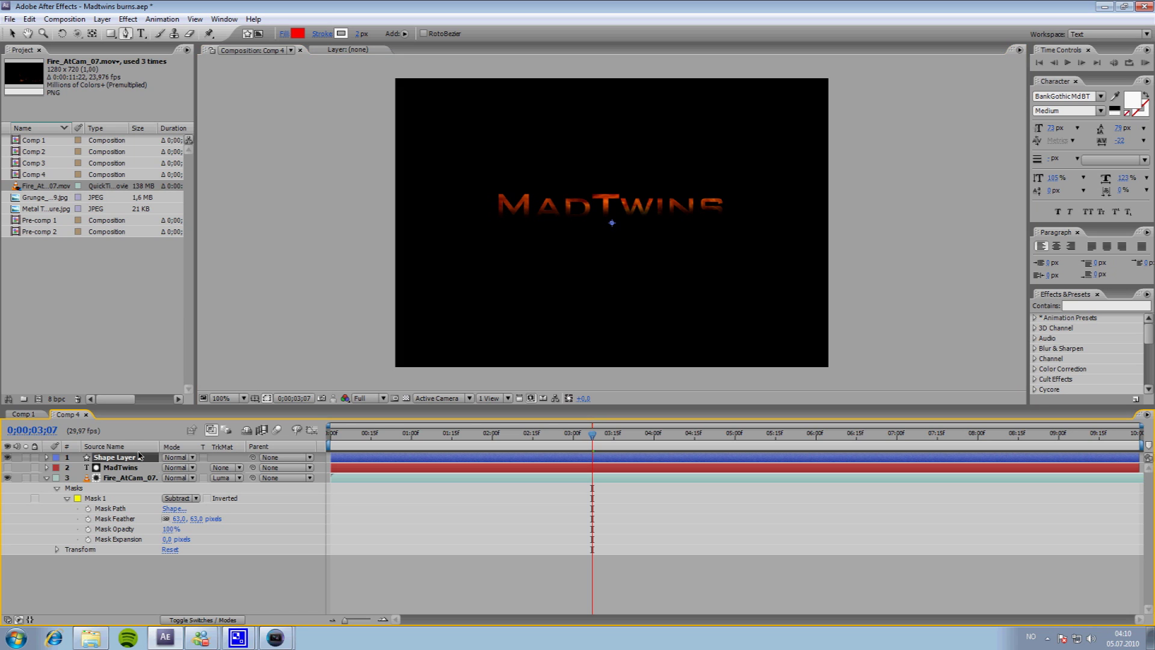
{"action": "key", "text": "Delete"}
Step: Start Mask 2 on the fire layer with its first point above the text's left end
{"action": "left_click", "coordinate": [144, 469]}
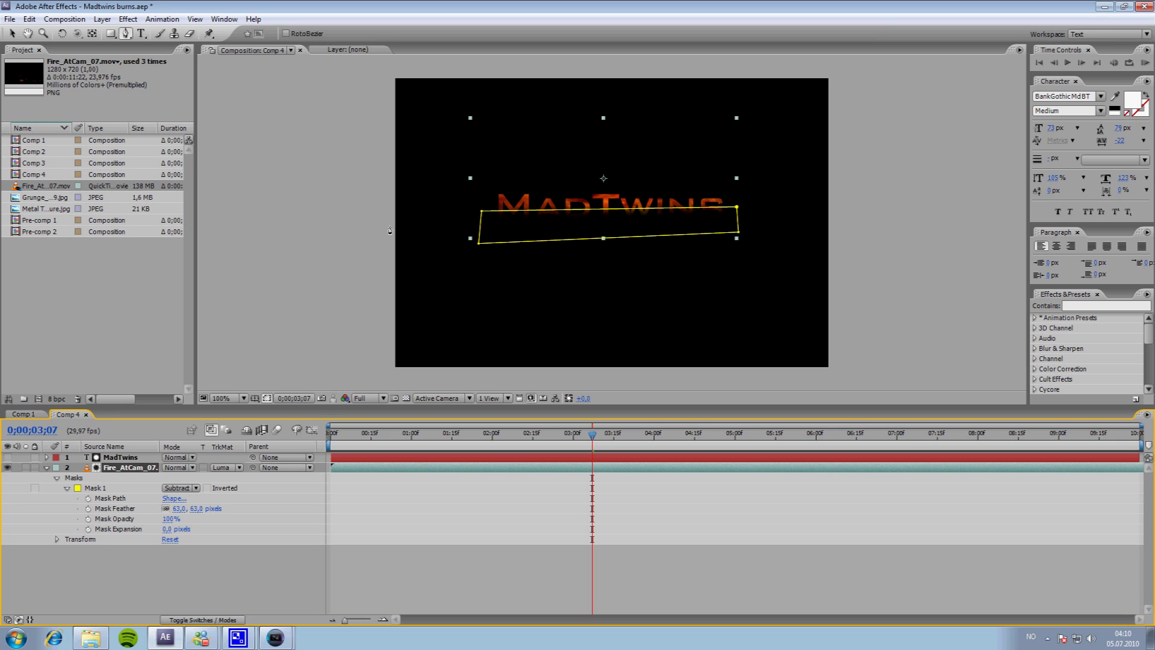
{"action": "left_click", "coordinate": [368, 235]}
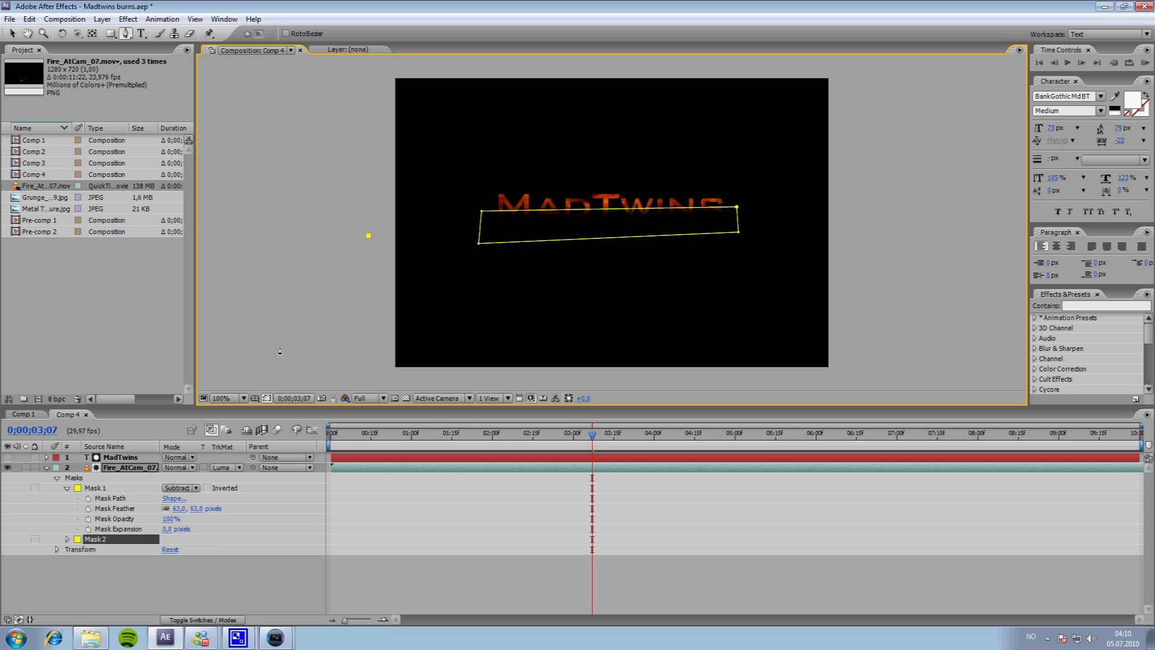
{"action": "key", "text": "Delete"}
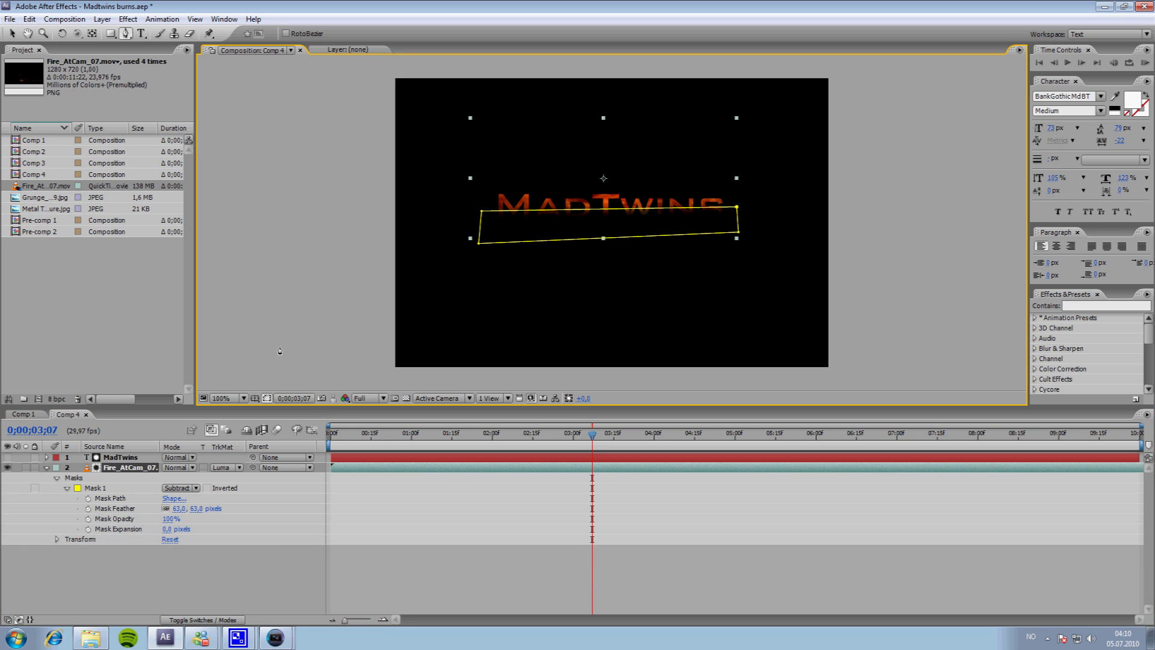
{"action": "left_click", "coordinate": [481, 204]}
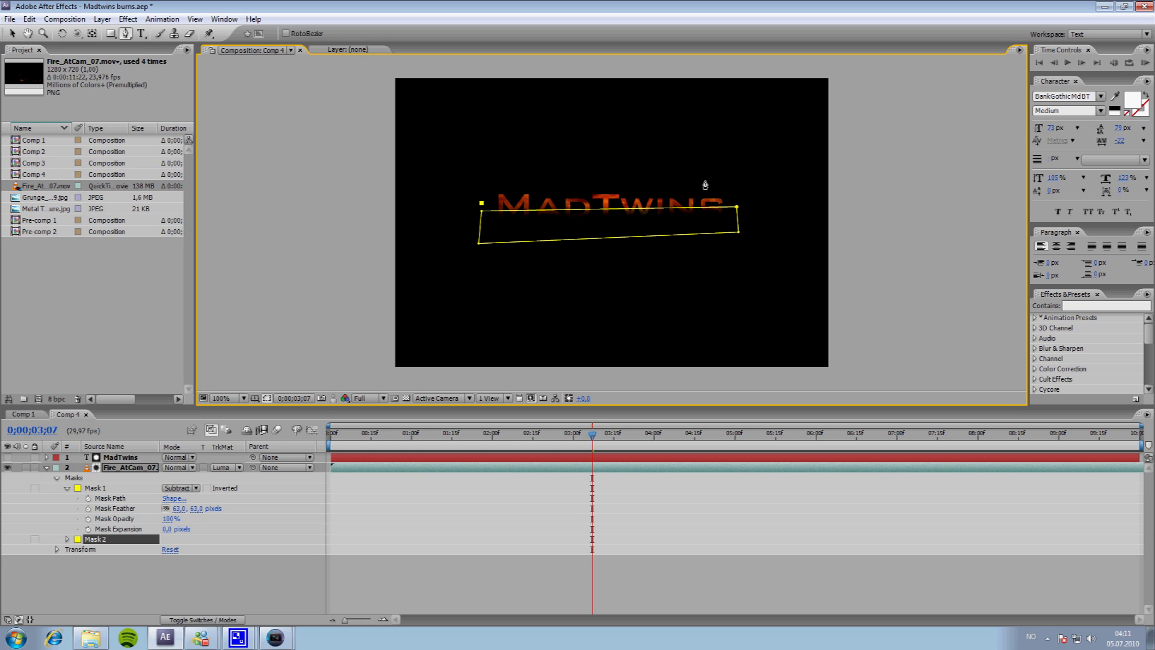
Step: Finish and close Mask 2 over the top edge of the text
{"action": "left_click", "coordinate": [733, 199]}
{"action": "left_click", "coordinate": [733, 188]}
{"action": "left_click", "coordinate": [482, 204]}
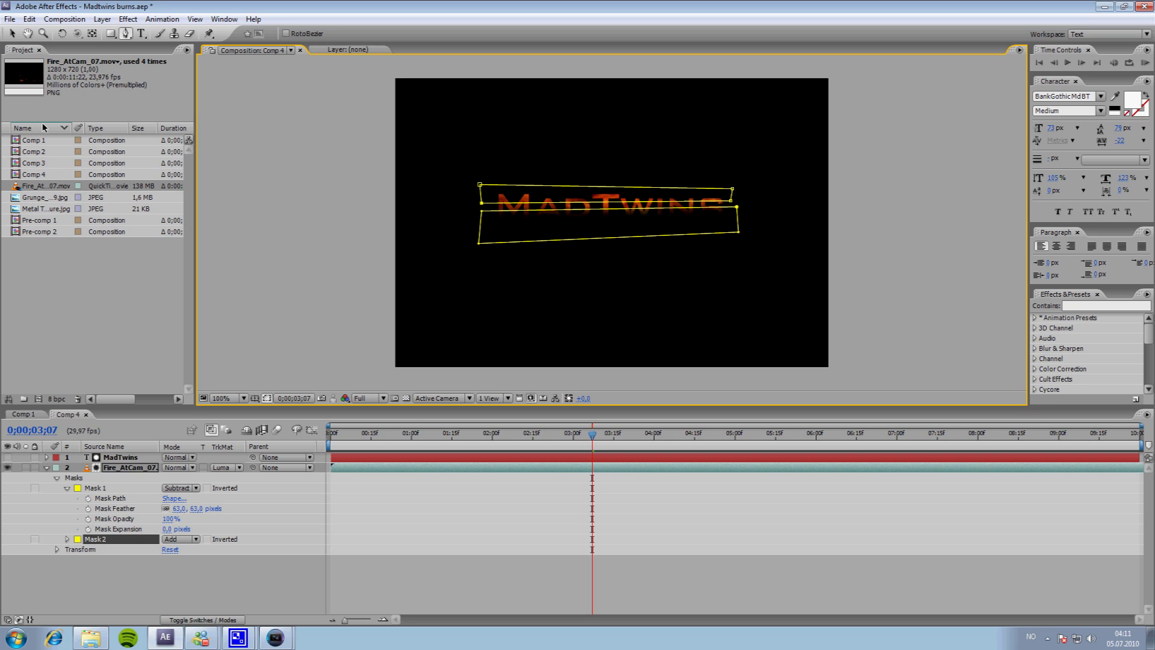
Step: Set Mask 2 to Subtract with a 79-pixel feather
{"action": "left_click", "coordinate": [12, 33]}
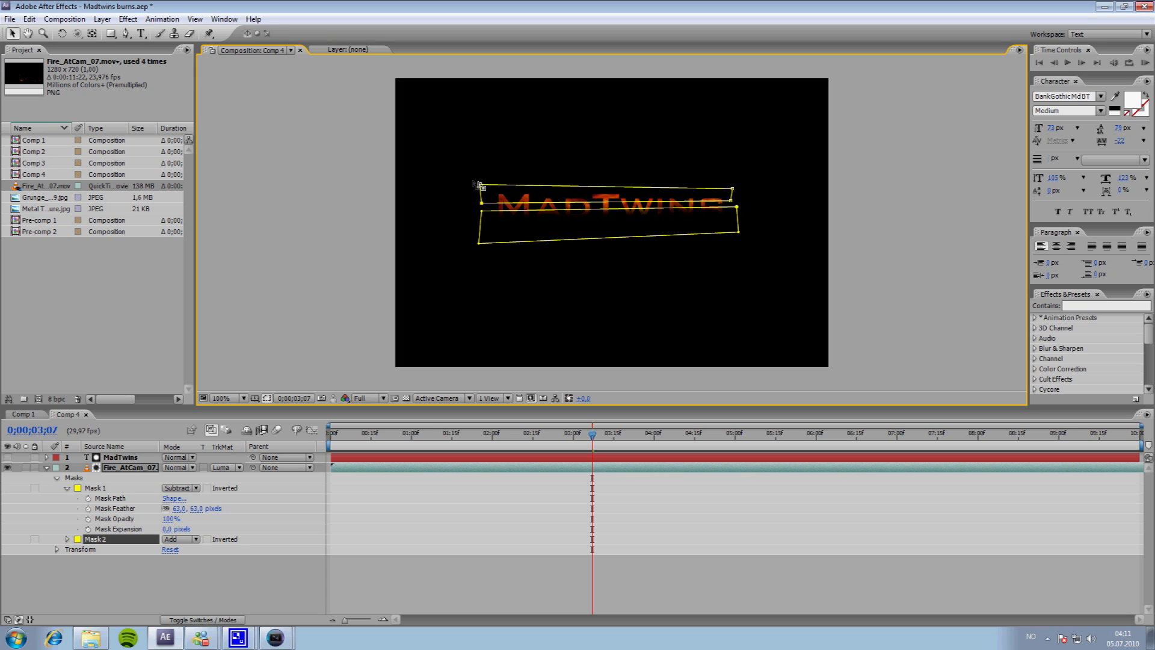
{"action": "left_click", "coordinate": [192, 540]}
{"action": "left_click", "coordinate": [190, 557]}
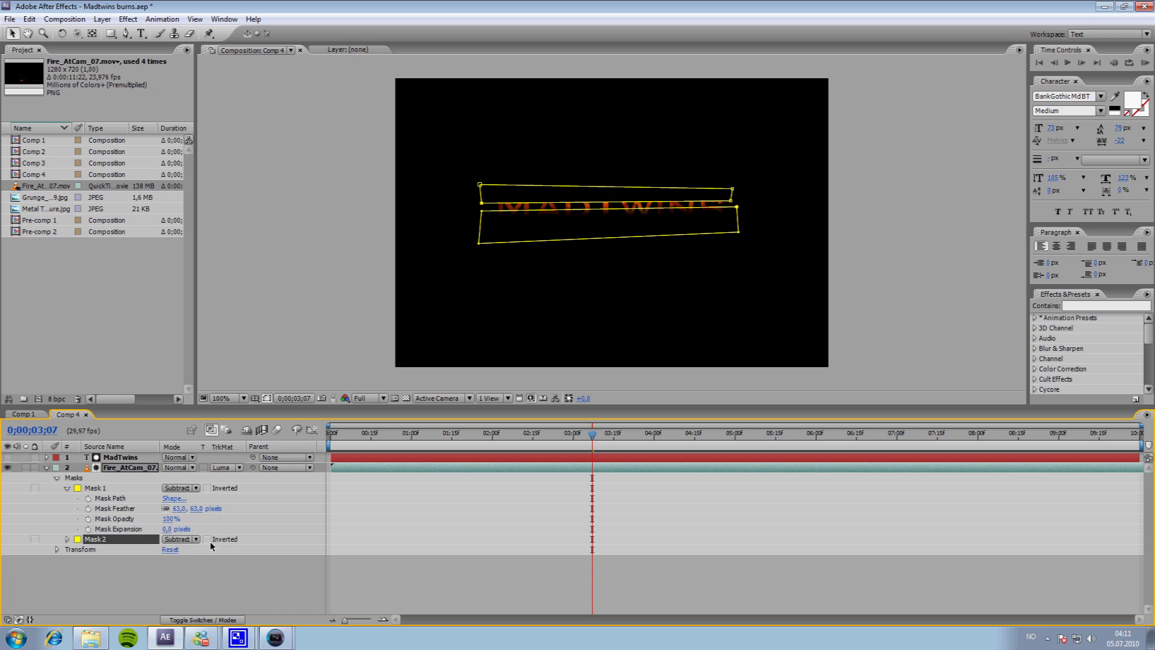
{"action": "left_click", "coordinate": [67, 539]}
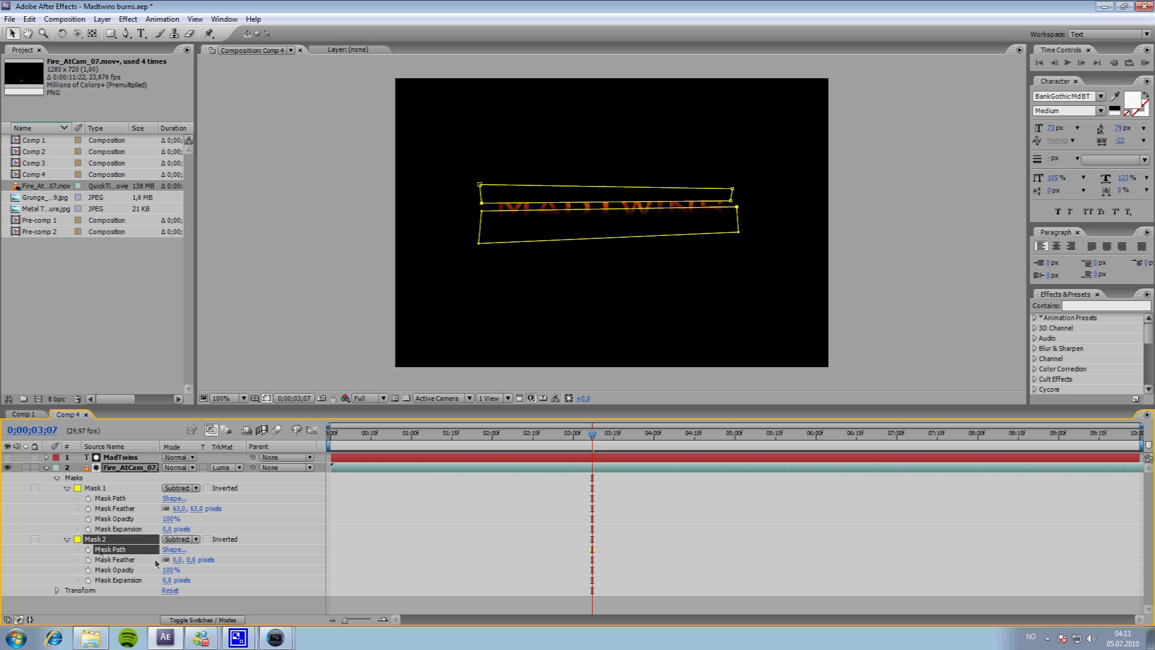
{"action": "left_click", "coordinate": [110, 549]}
{"action": "left_click_drag", "start_coordinate": [189, 562], "coordinate": [234, 561]}
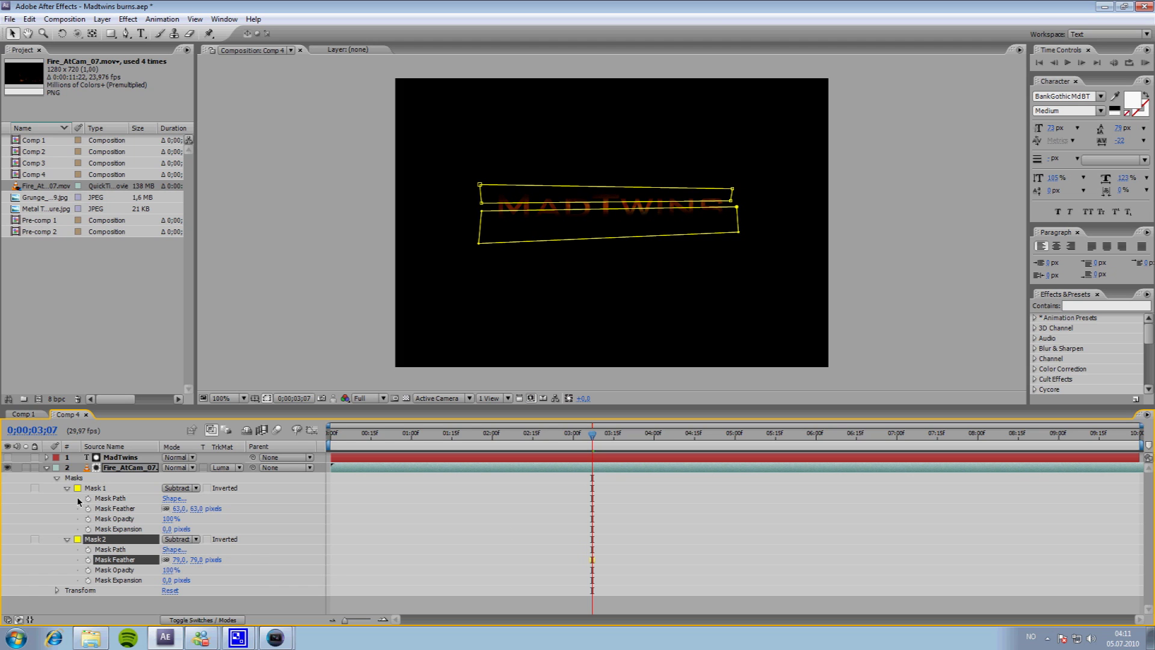
{"action": "left_click", "coordinate": [120, 468]}
{"action": "left_click", "coordinate": [114, 458]}
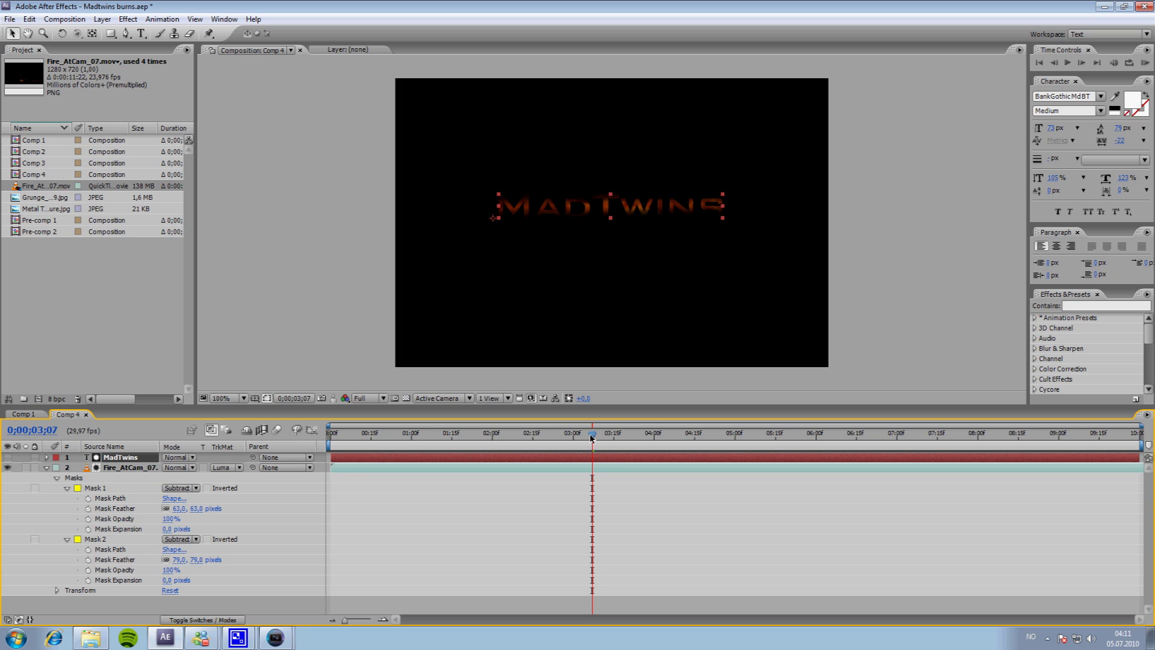
Step: Play Comp 4 from the start to watch the masked burning letters, then return to frame 0
{"action": "left_click_drag", "start_coordinate": [593, 433], "coordinate": [330, 428]}
{"action": "key", "text": "space"}
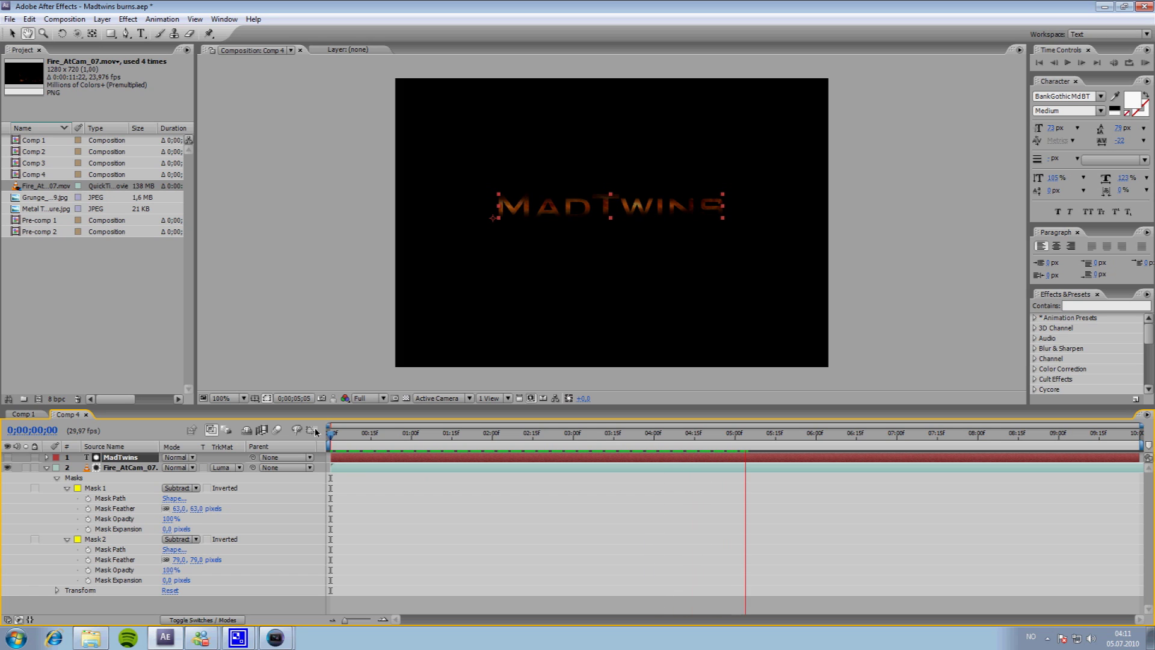
{"action": "key", "text": "space"}
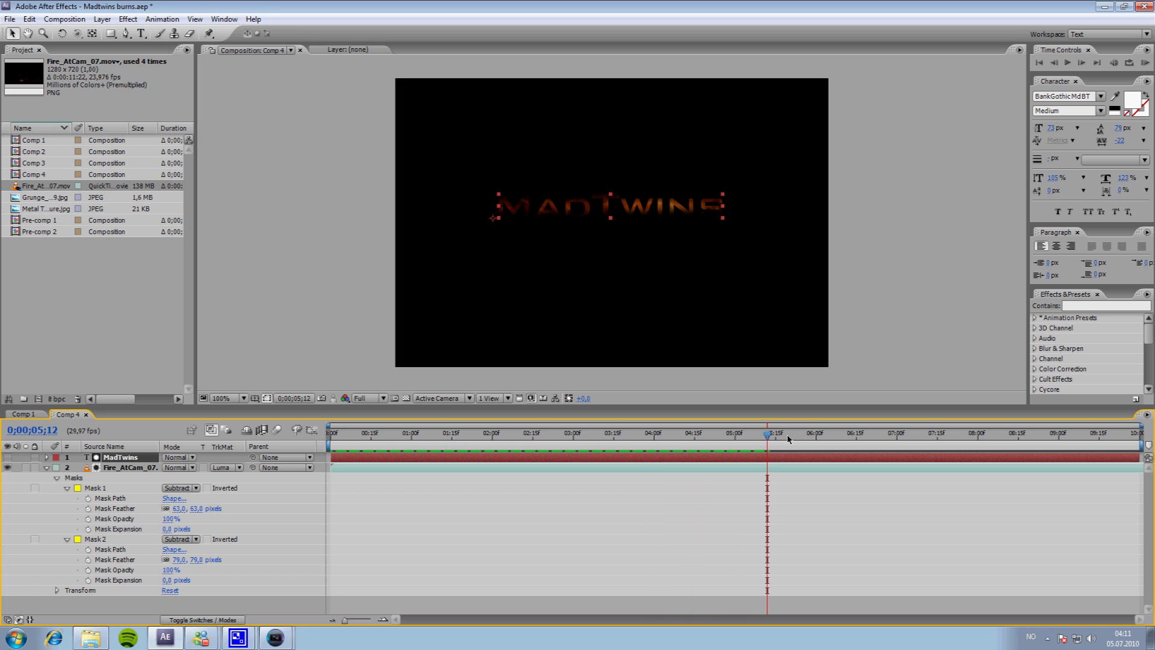
{"action": "left_click_drag", "start_coordinate": [769, 437], "coordinate": [330, 433]}
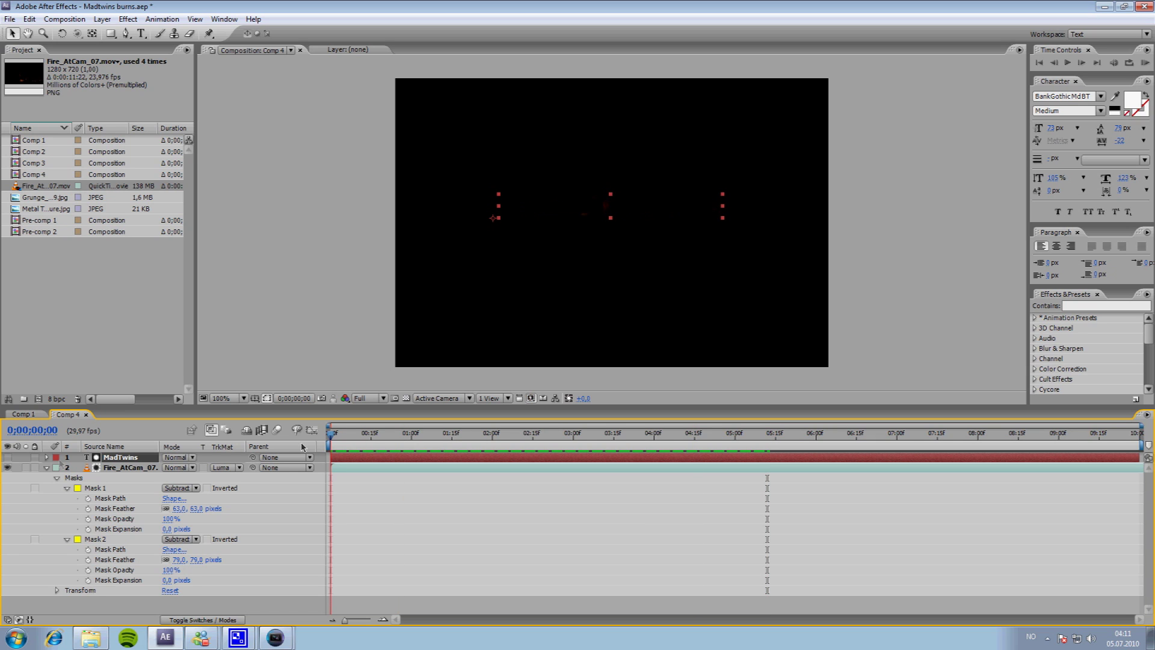
Step: Collapse the fire layer's mask properties and deselect the layers
{"action": "left_click", "coordinate": [47, 467]}
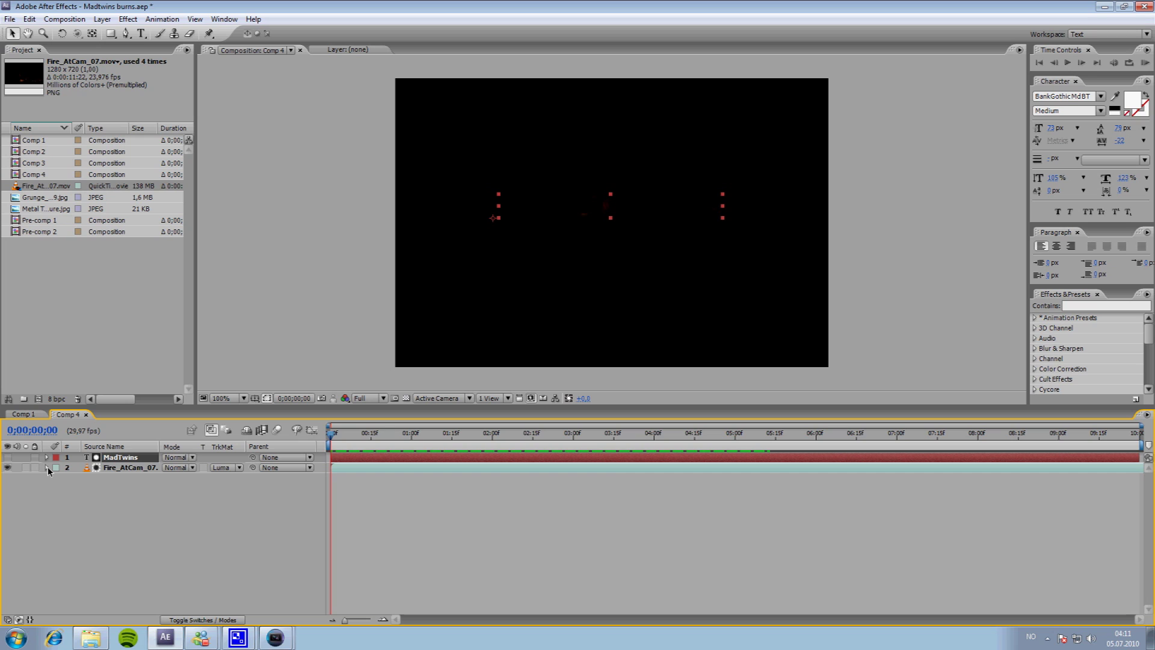
{"action": "left_click", "coordinate": [139, 508]}
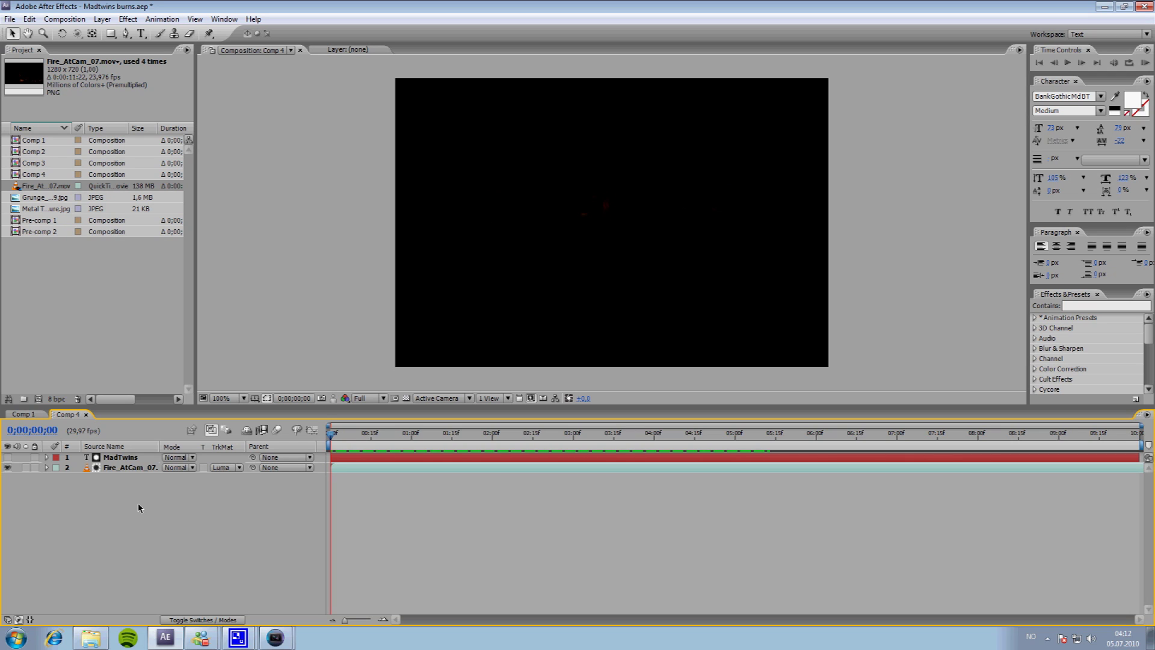